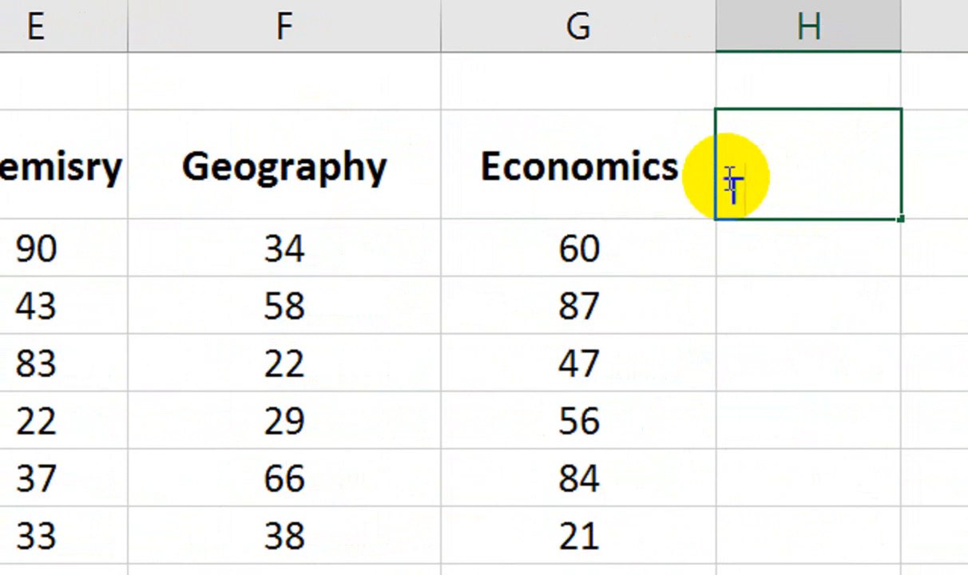
Enter the header Total in H2 and total every student's marks in H3:H10 with =SUM(C3:G3) filled down
key("Return")
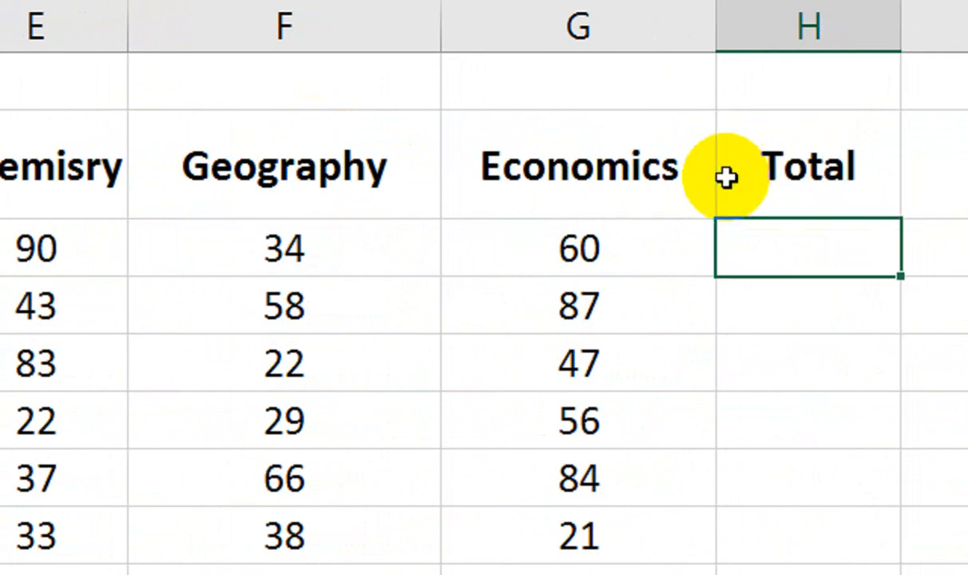
type("=si")
key("BackSpace")
type("um")
key("Tab")
key("Left")
key("shift+Left")
key("shift+Left")
key("shift+Left")
key("shift+Left")
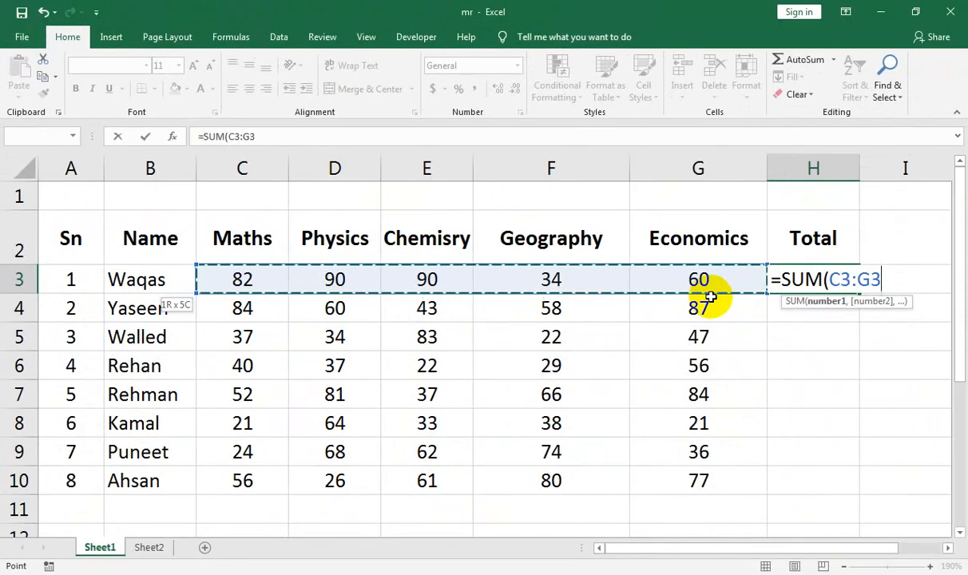
type(")")
key("Return")
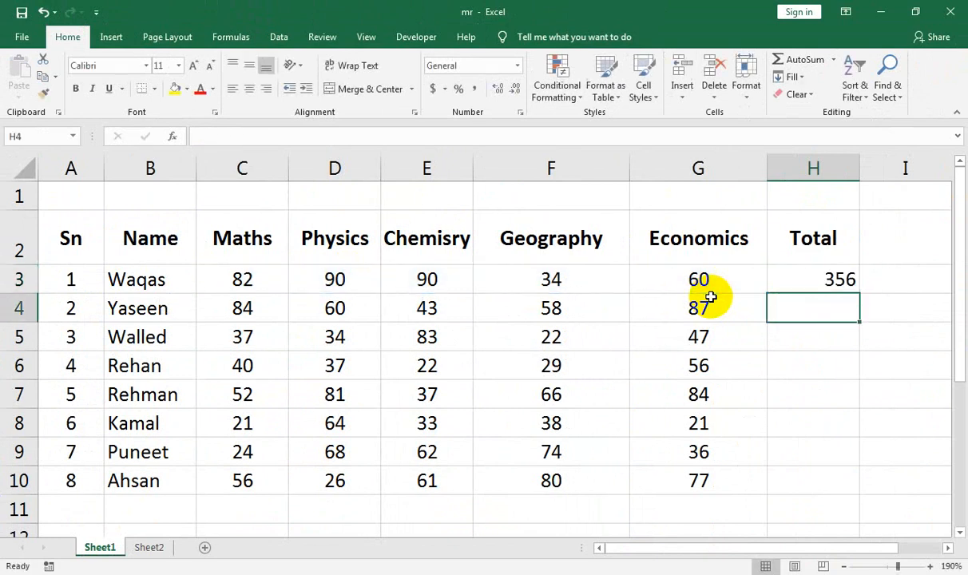
left_click(839, 279)
left_click_drag(859, 297, 834, 475)
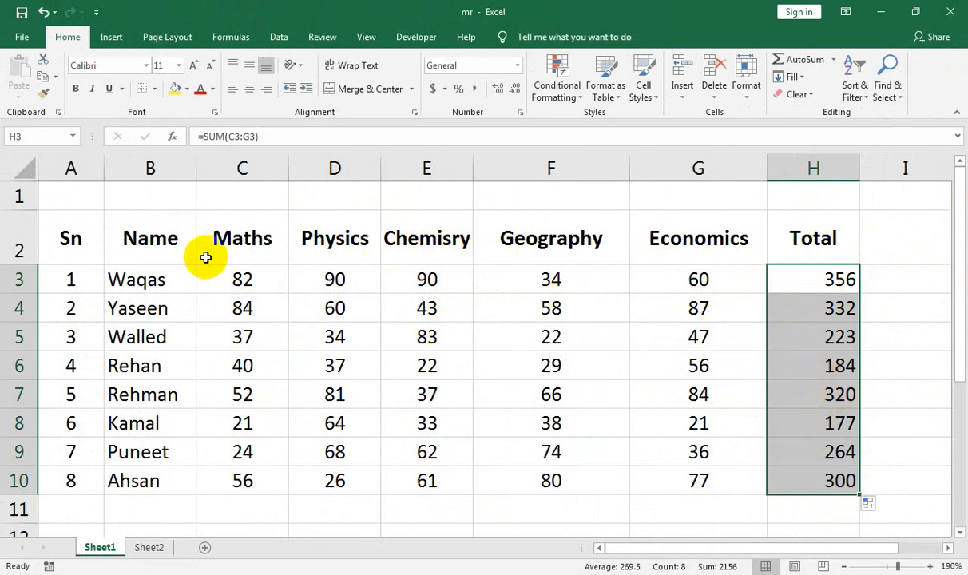
Add the header Percentage in I2 and autofit column I to it
left_click(897, 253)
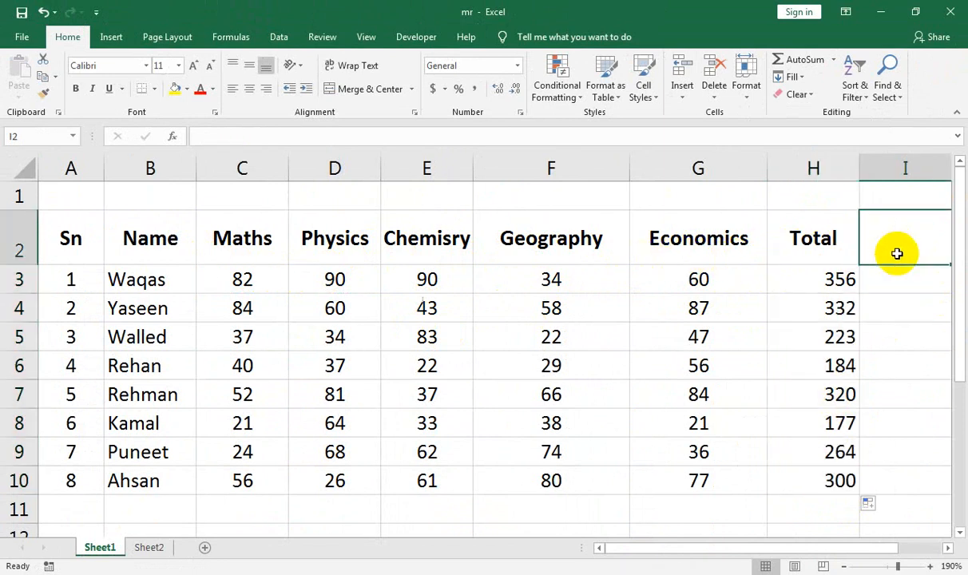
type("Perce")
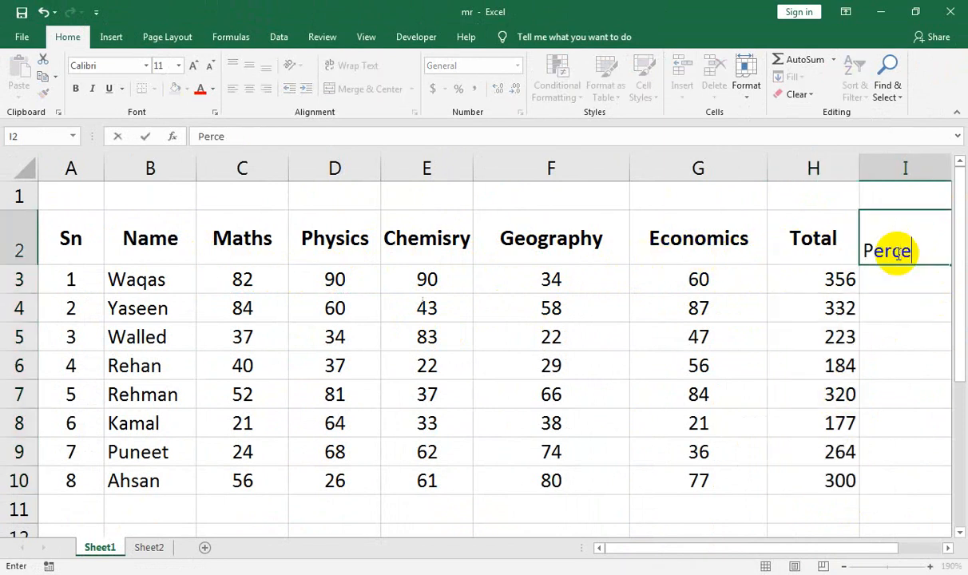
type("ntage")
key("Return")
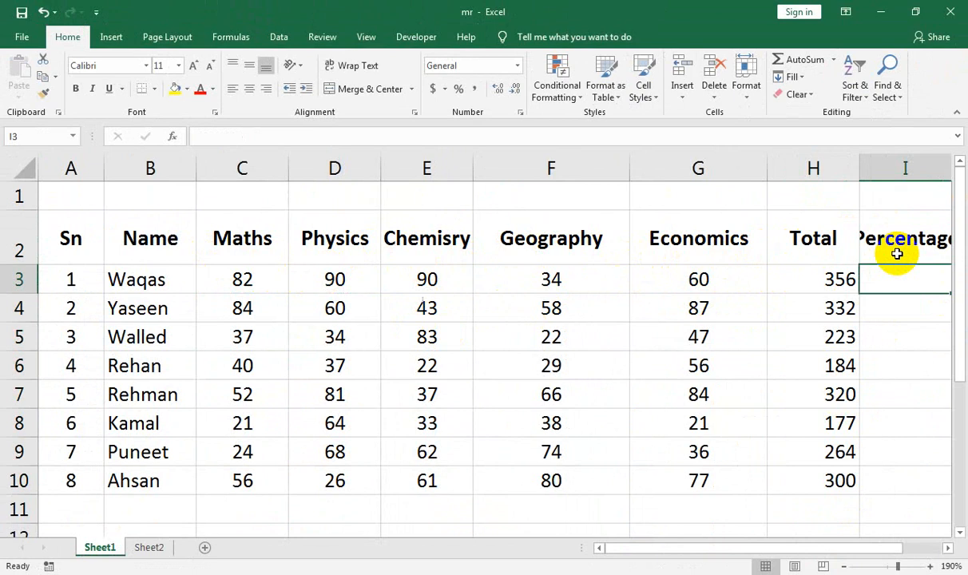
left_click(897, 253)
key("alt+o")
key("c")
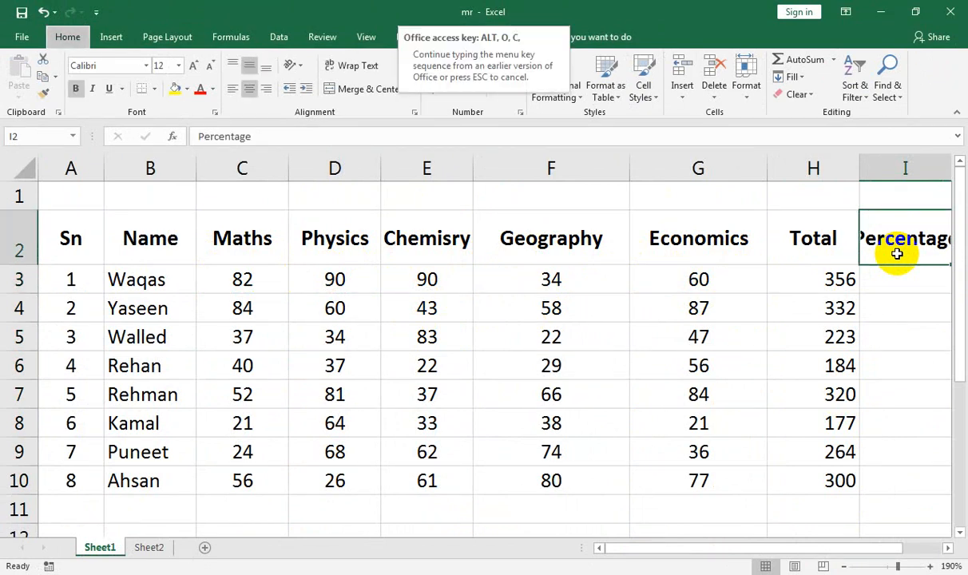
key("a")
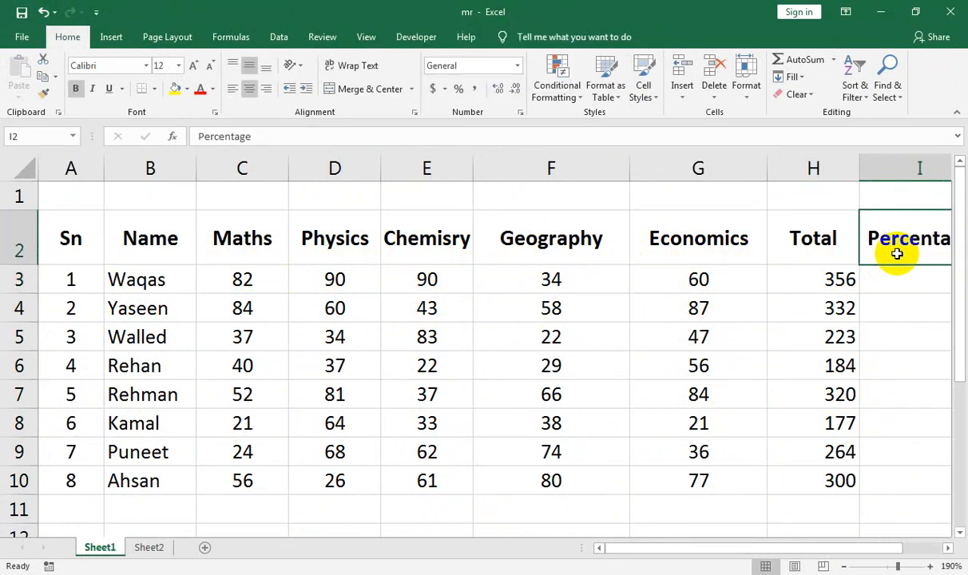
key("Return")
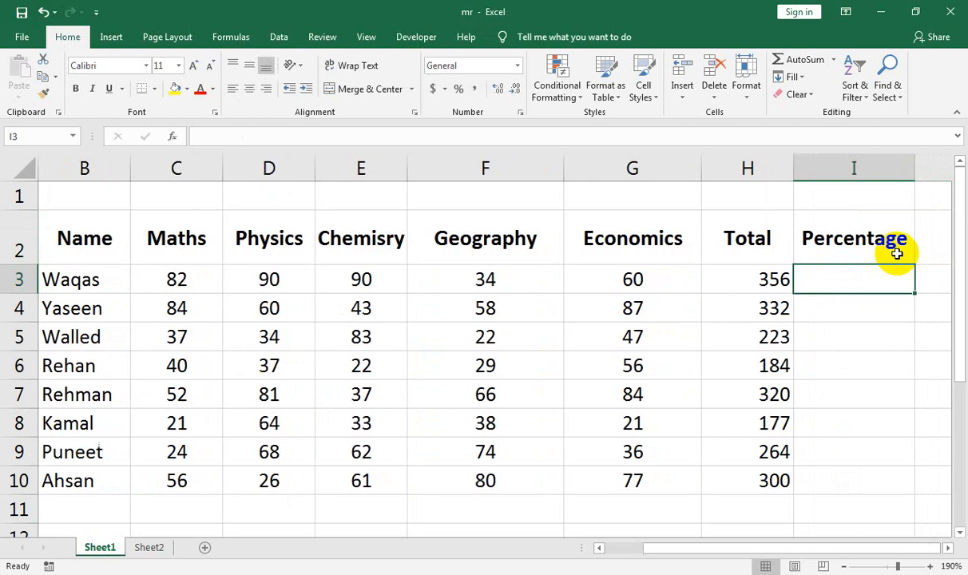
Fill C1:G1 above the subject headers with 100 and make these values centred and bold
left_click(667, 220)
left_click(647, 200)
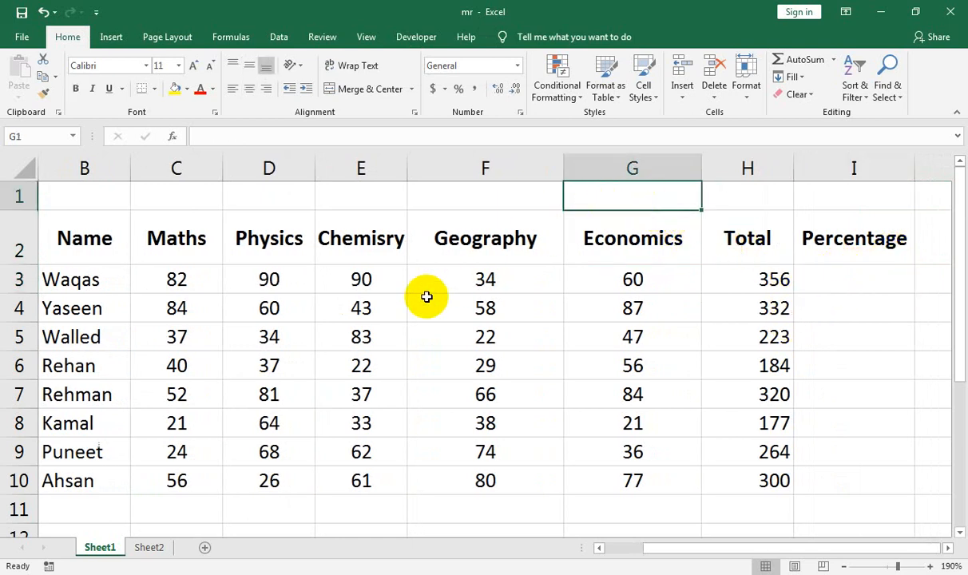
key("Left")
key("Left")
key("Left")
key("Left")
type("100")
key("Tab")
left_click_drag(187, 188, 651, 206)
key("ctrl+r")
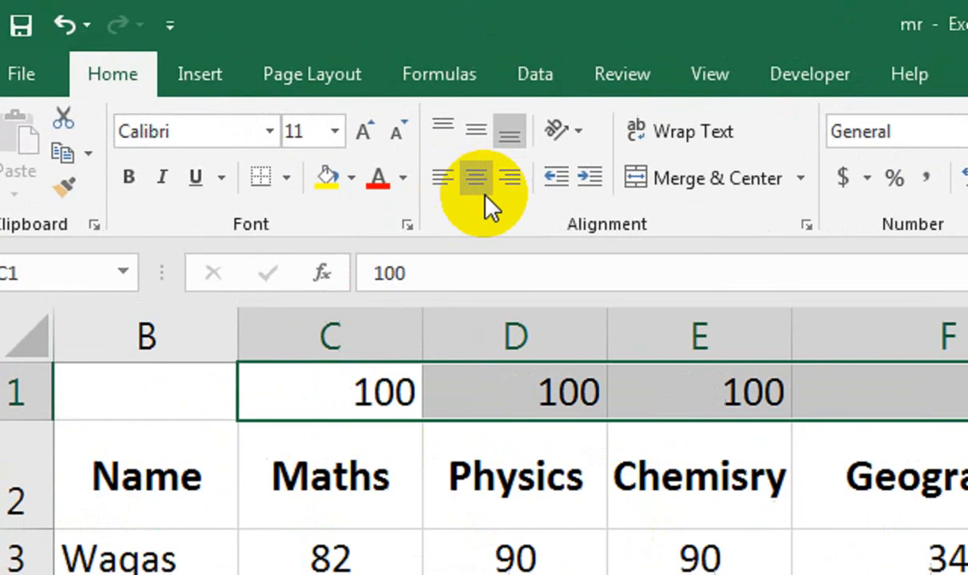
left_click(257, 95)
left_click(75, 89)
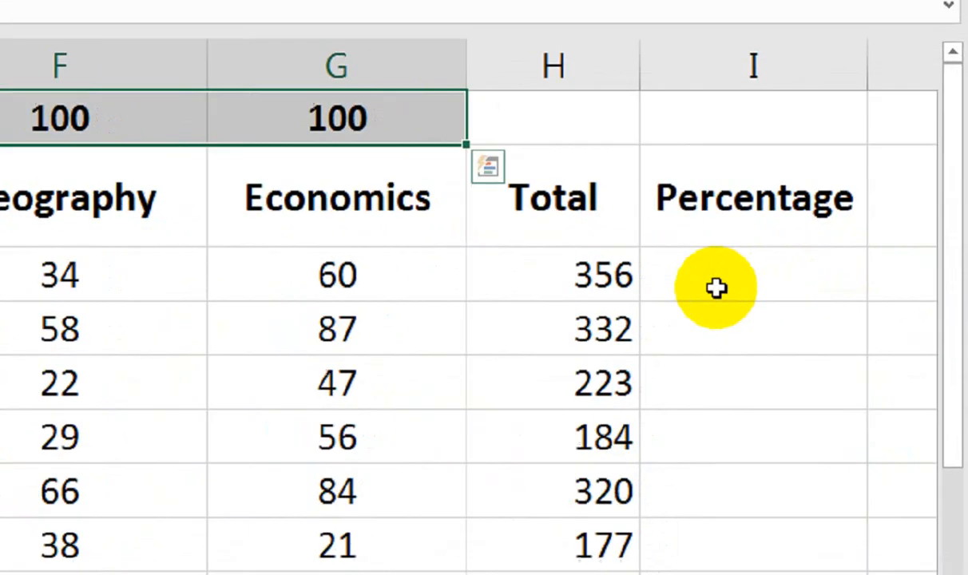
Start the first student's percentage formula in I3 as =H3/SUM(C1:G1)
left_click(861, 279)
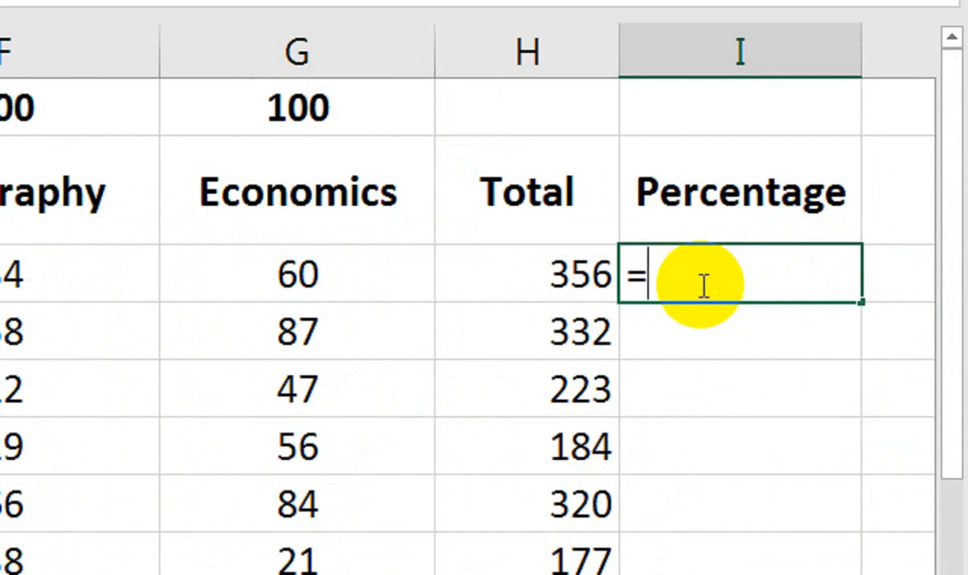
type("=")
key("Left")
type("/sum")
key("Tab")
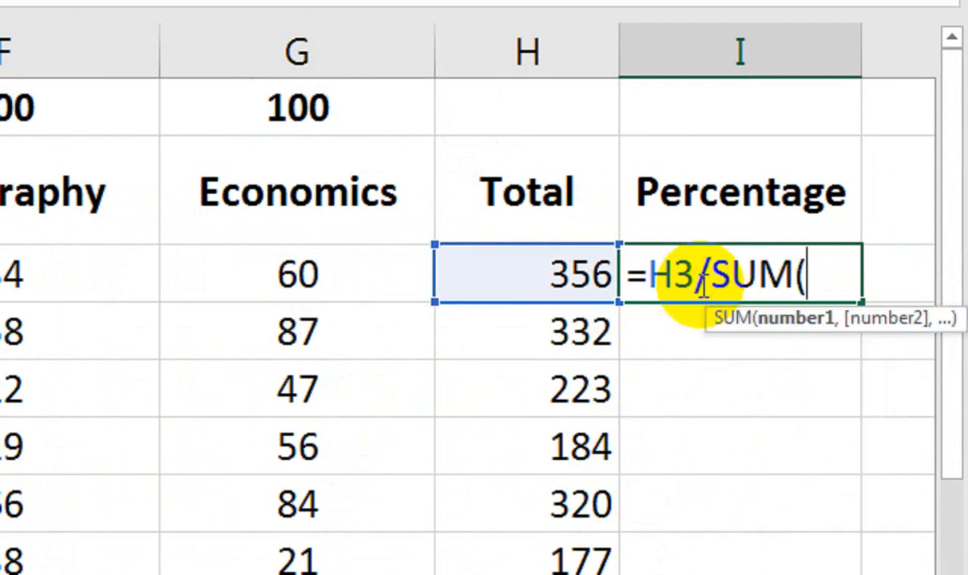
left_click_drag(376, 112, 0, 115)
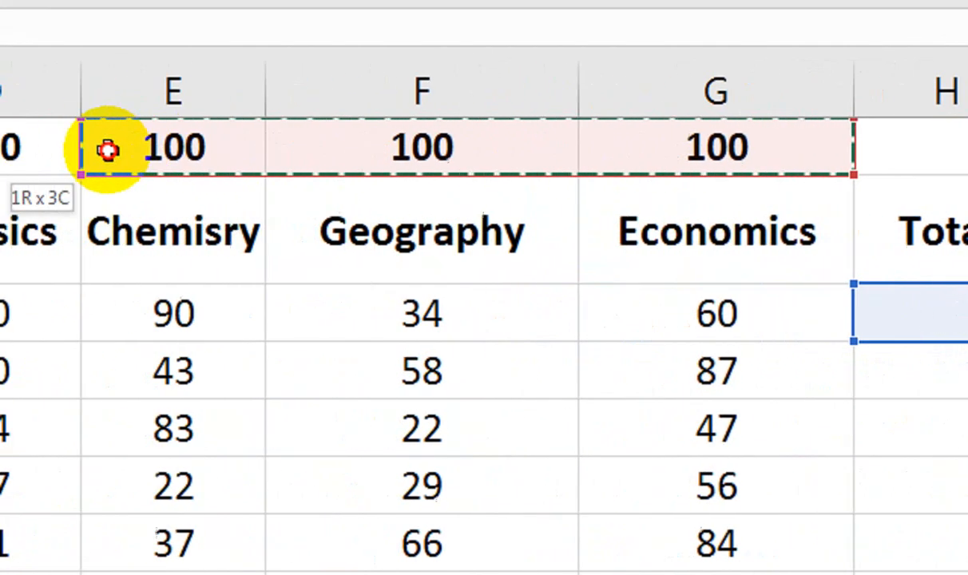
left_click_drag(148, 156, 119, 156)
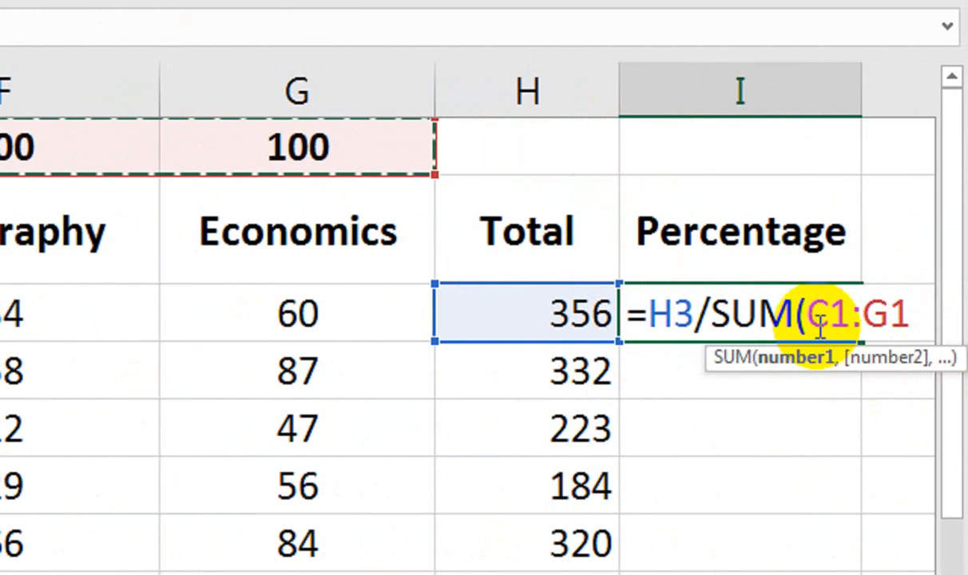
type(")")
Make the summed range absolute as $C$1:$G$1 and multiply the percentage formula in I3 by 100
left_click_drag(909, 313, 808, 327)
type("4")
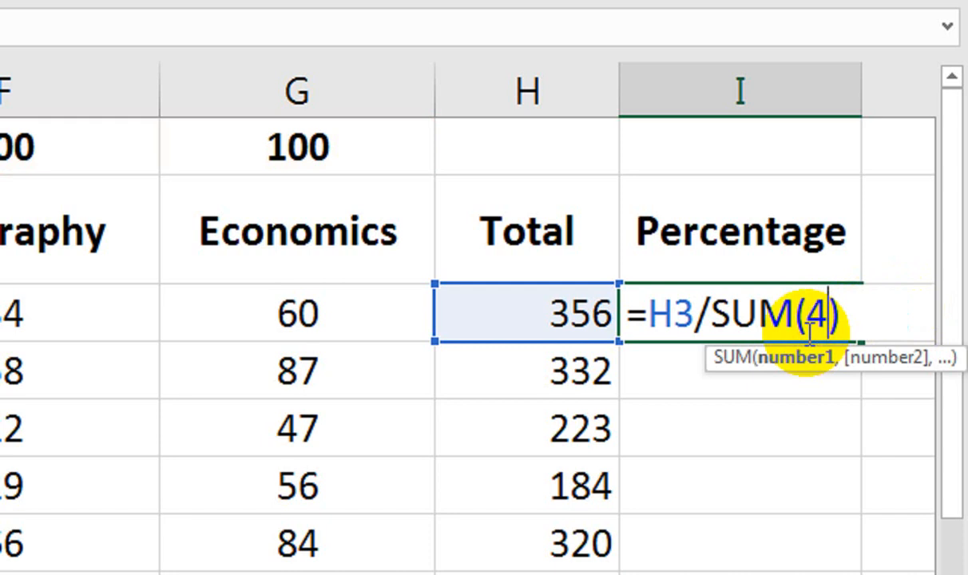
key("ctrl+z")
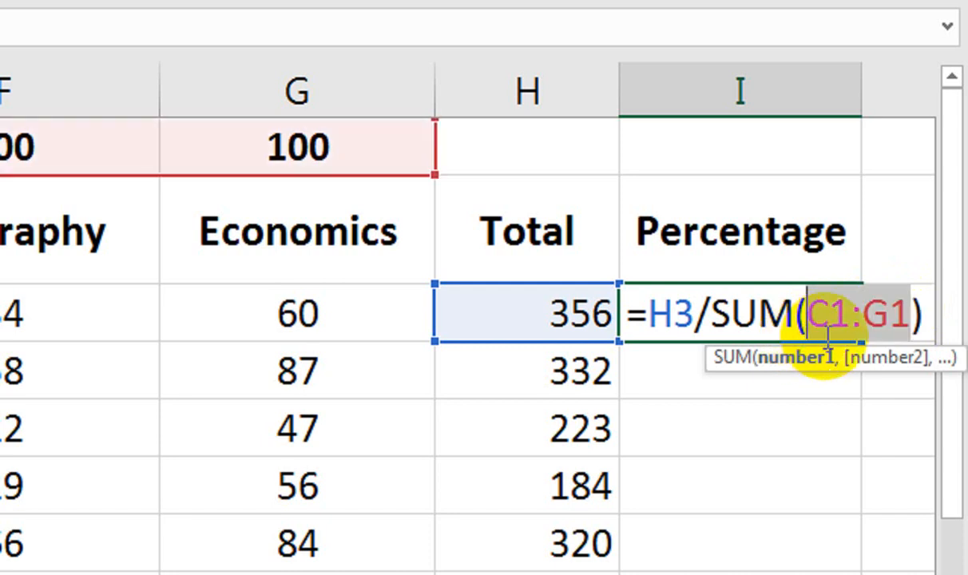
key("F4")
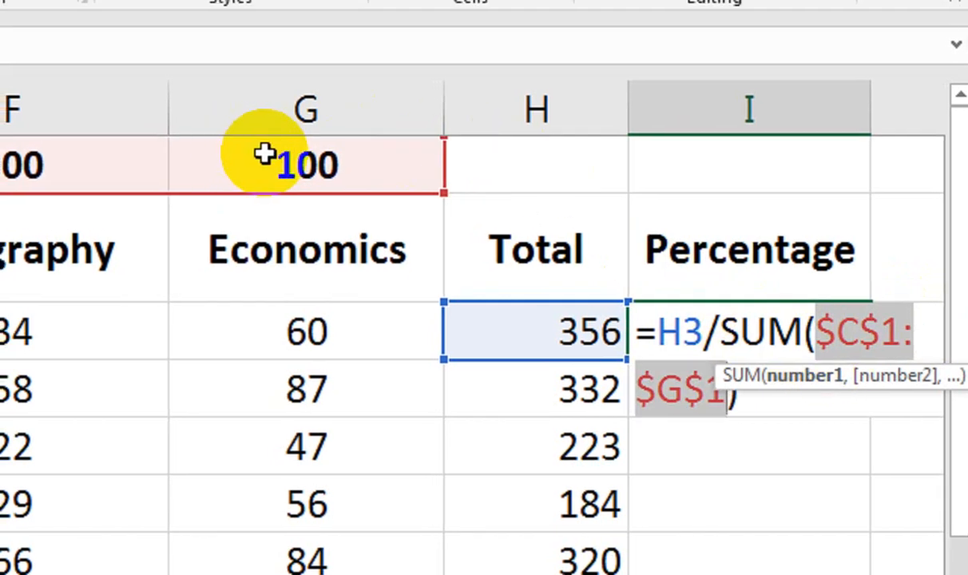
left_click(754, 376)
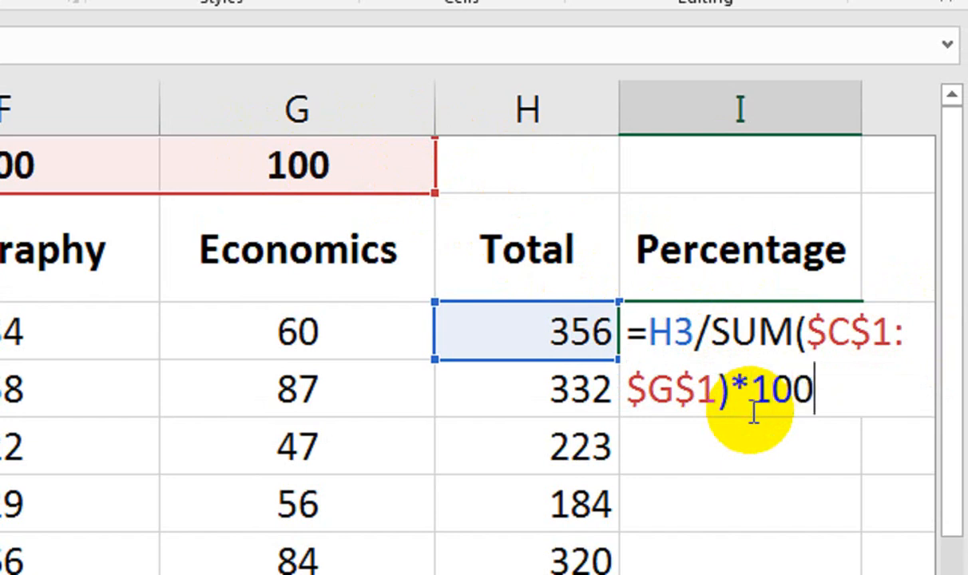
type("*100")
key("Return")
Fill the percentage formula from I3 down the remaining student rows
left_click(815, 351)
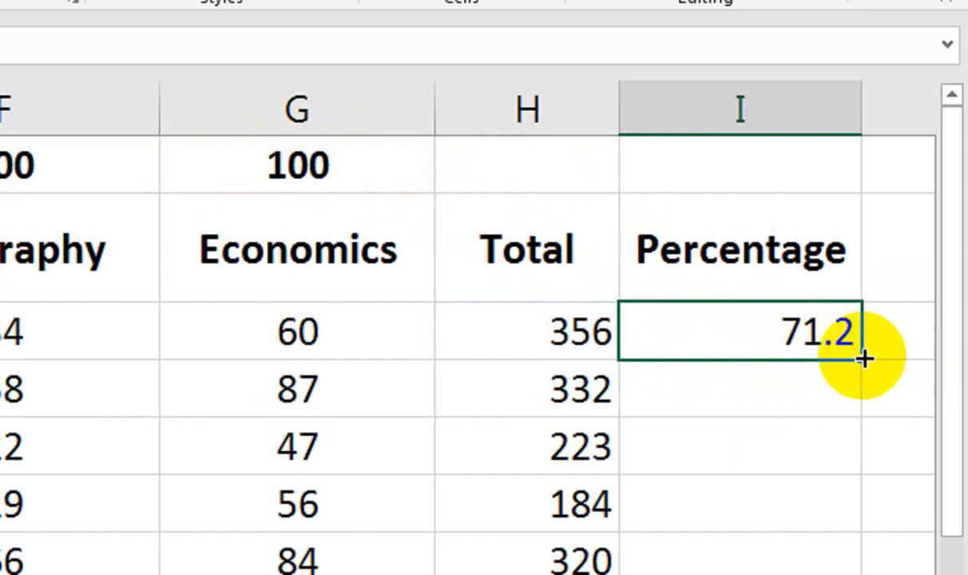
left_click_drag(862, 358, 860, 574)
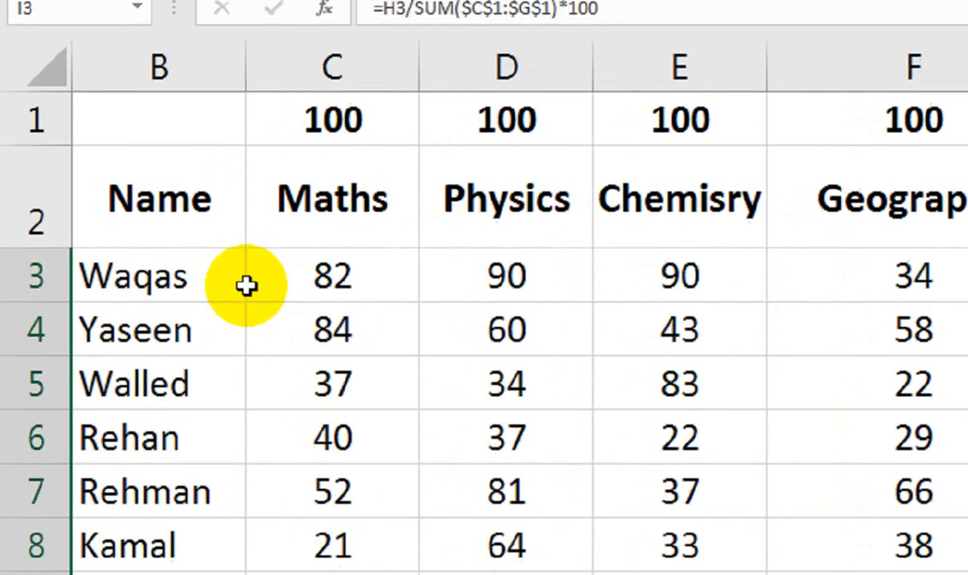
left_click(172, 201)
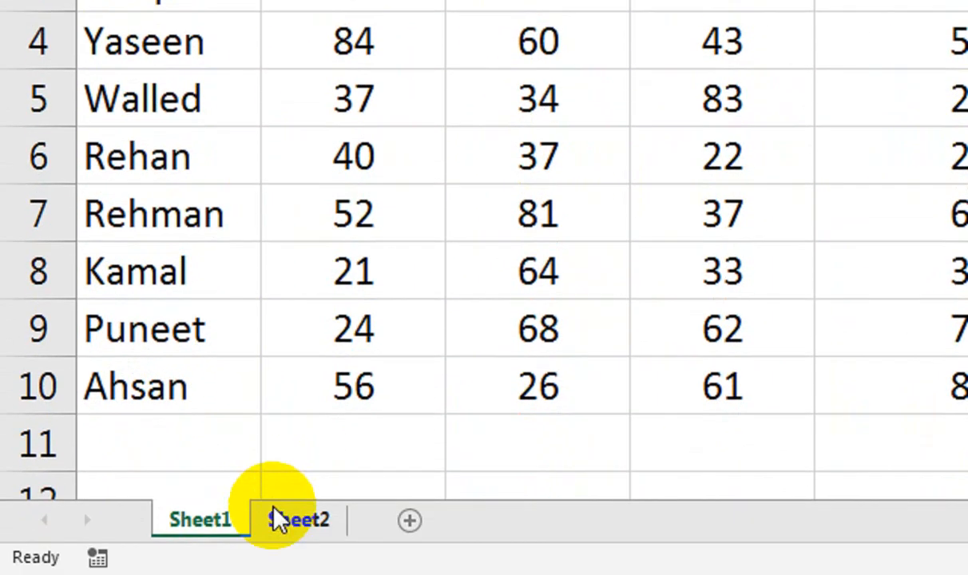
Enter the label Select Name in cell A1 of Sheet2
left_click(284, 517)
left_click(287, 119)
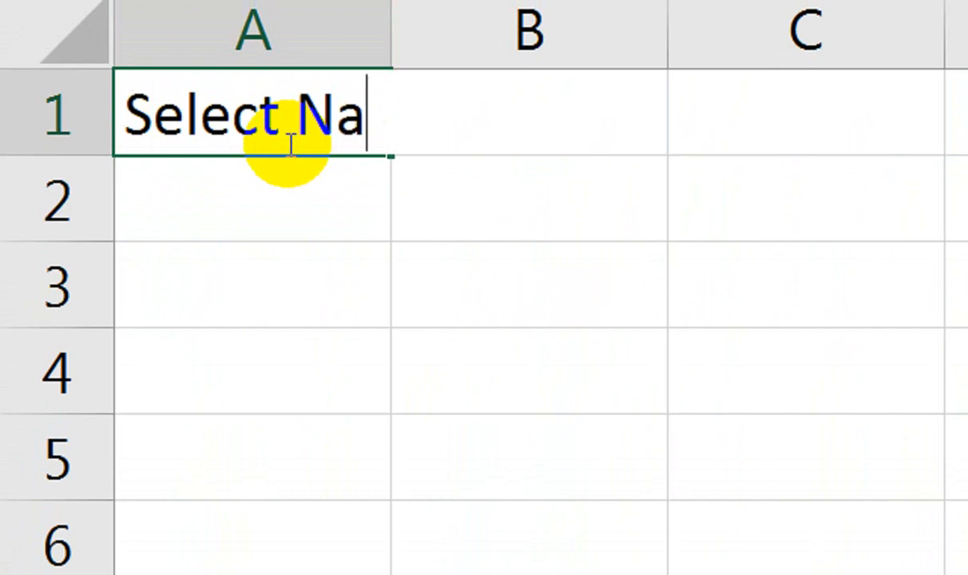
key("Return")
key("Up")
key("Right")
key("Left")
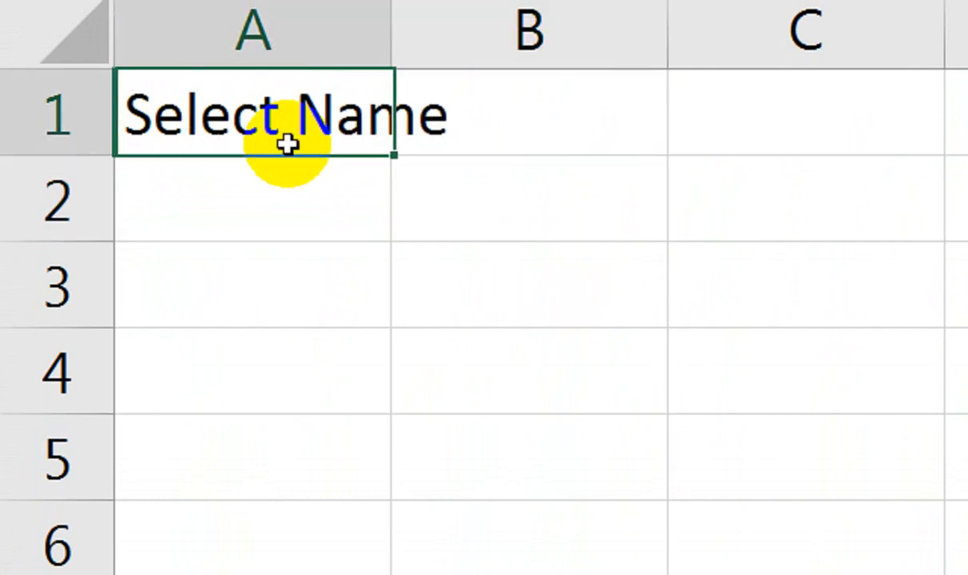
Autofit column A to its label and widen column B slightly
key("alt+h")
key("o")
key("i")
left_click(552, 142)
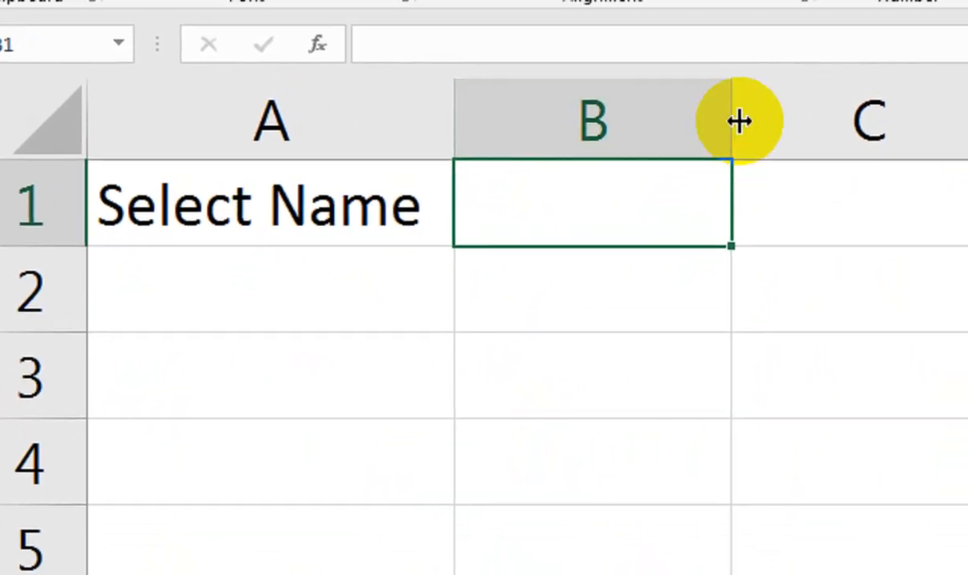
left_click_drag(718, 130, 753, 138)
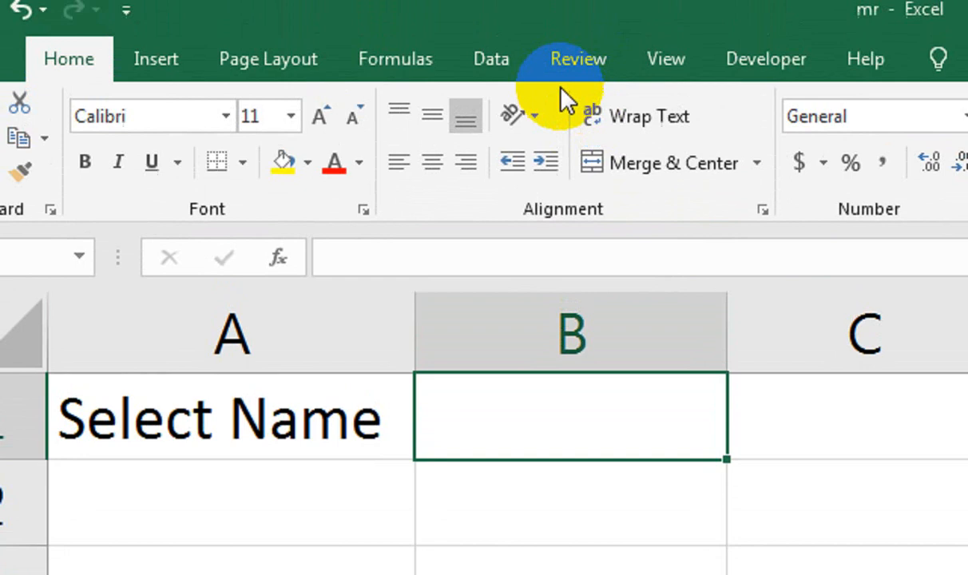
Add a List data validation to B1 with the student names in =Sheet1!$B$3:$B$10 as its source
left_click(507, 95)
left_click(732, 190)
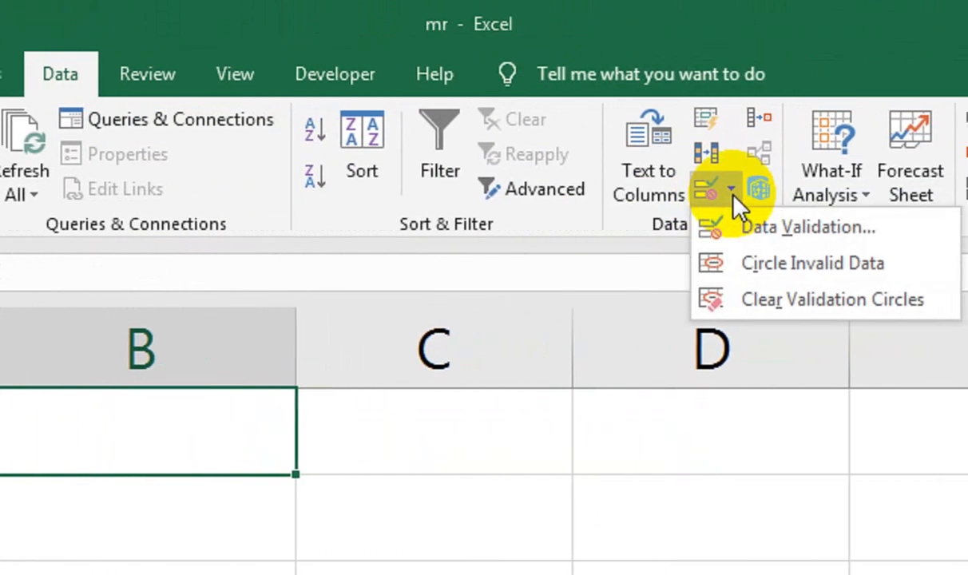
left_click(728, 239)
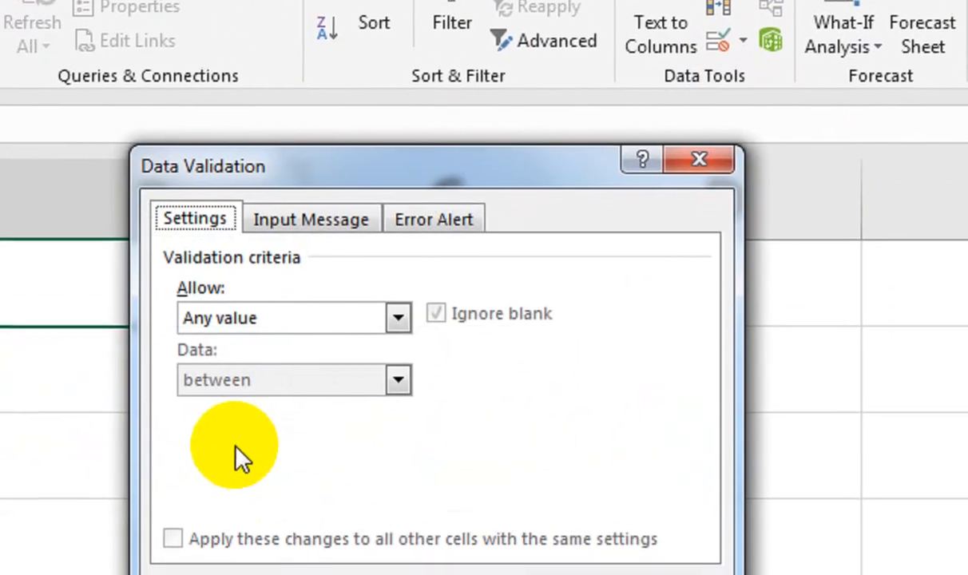
left_click(310, 319)
left_click(270, 391)
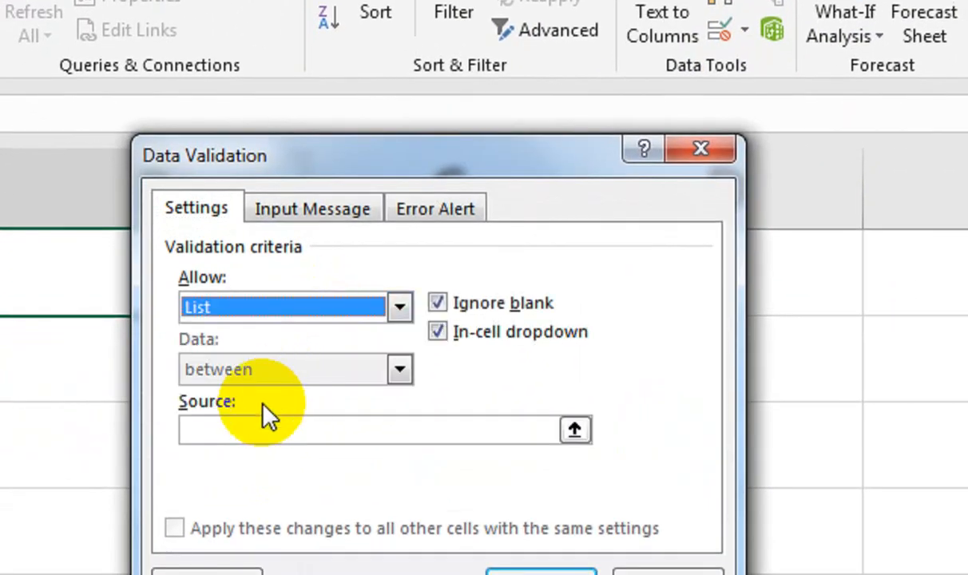
left_click(224, 431)
type("=")
left_click(94, 546)
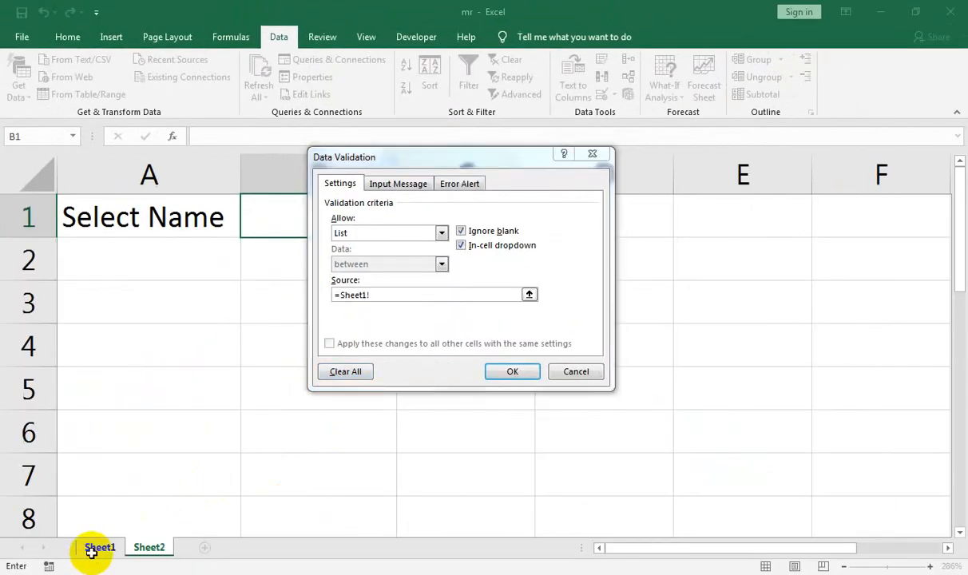
left_click_drag(72, 279, 80, 480)
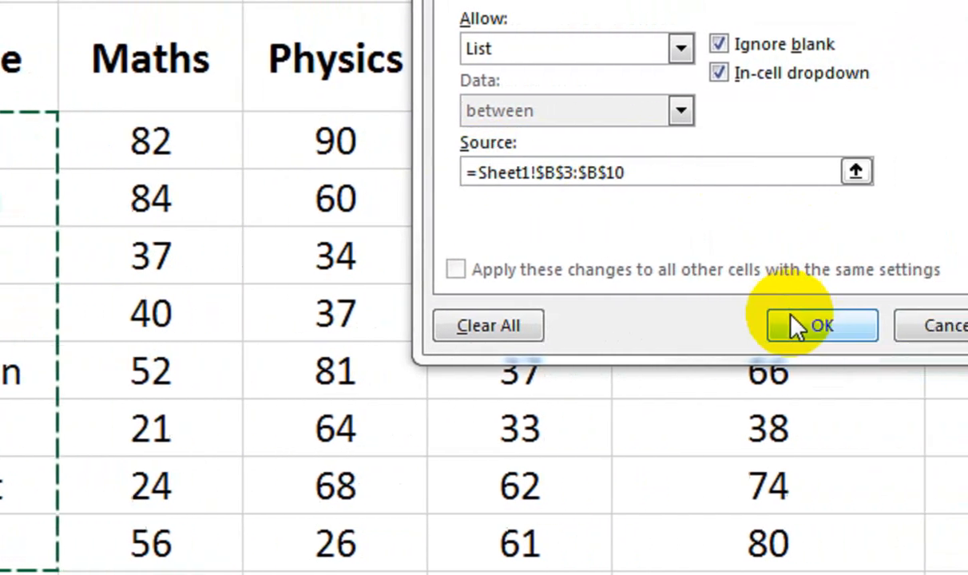
left_click(800, 324)
Choose the second student's name from the drop-down list in B1 and select cell A3
left_click(560, 158)
left_click(344, 264)
left_click(149, 309)
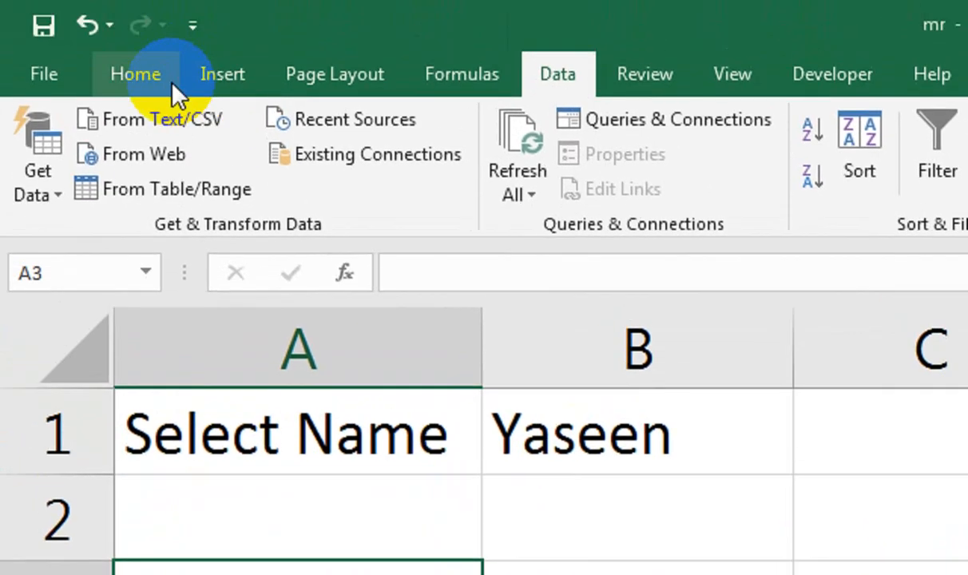
left_click(162, 77)
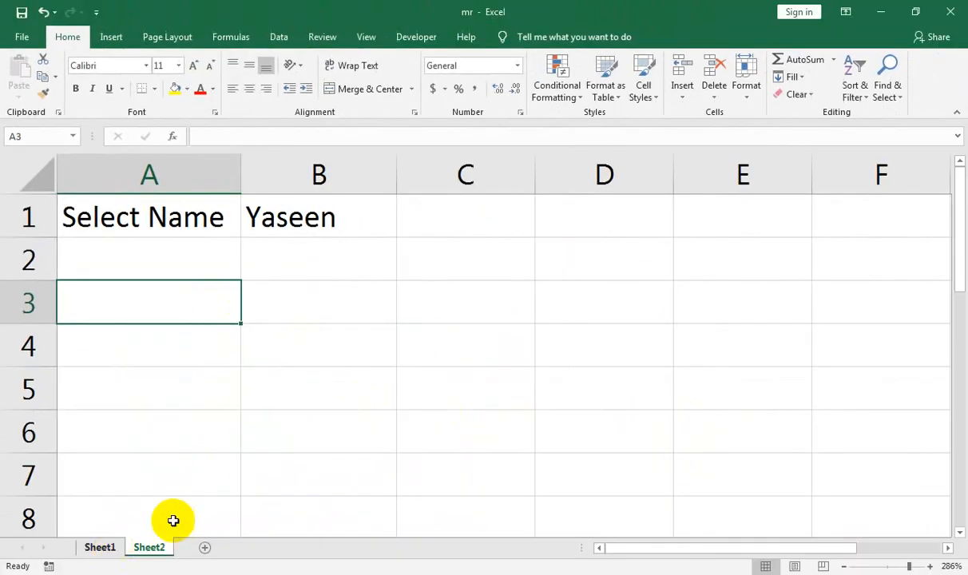
Copy the subject headings C2:G2 from Sheet1, paste them transposed into Sheet2 from cell A3 down, and left-align them
left_click(104, 546)
left_click_drag(413, 272, 824, 281)
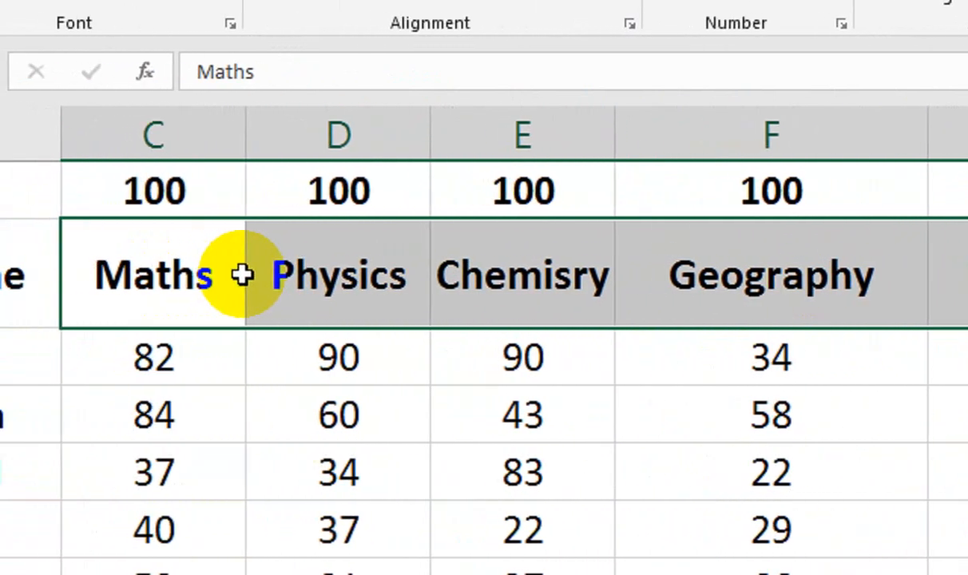
key("ctrl+c")
left_click(220, 533)
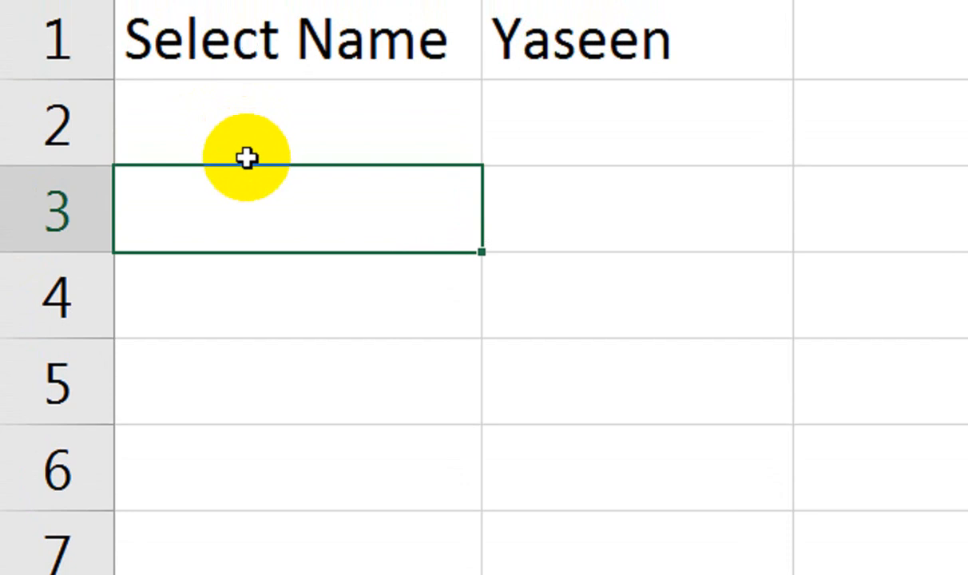
key("ctrl+alt+v")
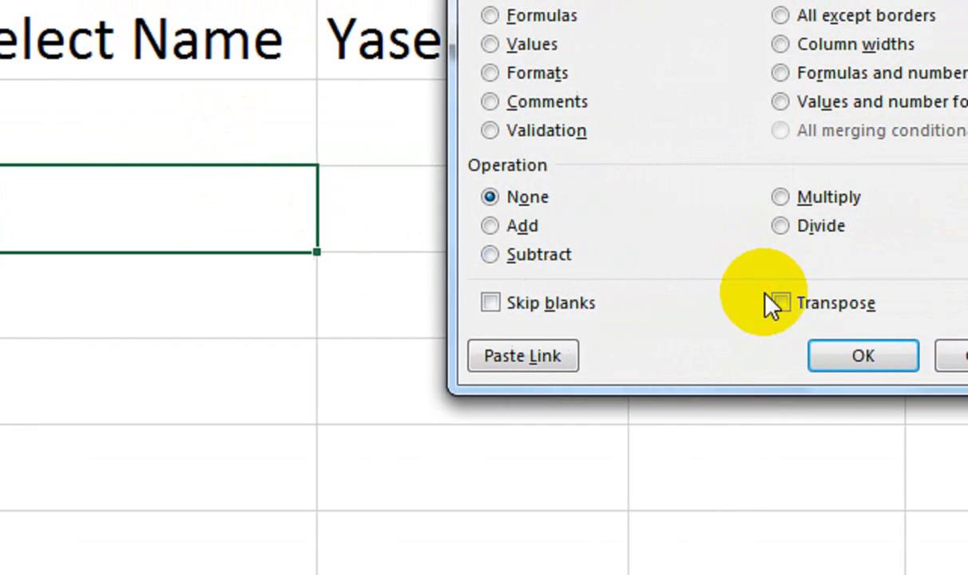
left_click(886, 303)
key("Return")
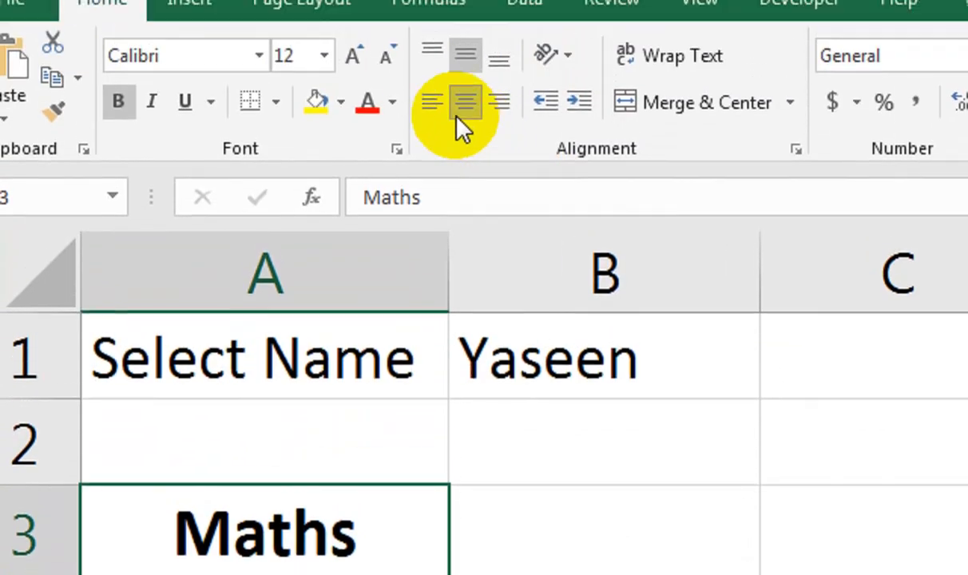
left_click(428, 101)
Enter the heading Subject in cell A2 above the subject list
left_click(326, 142)
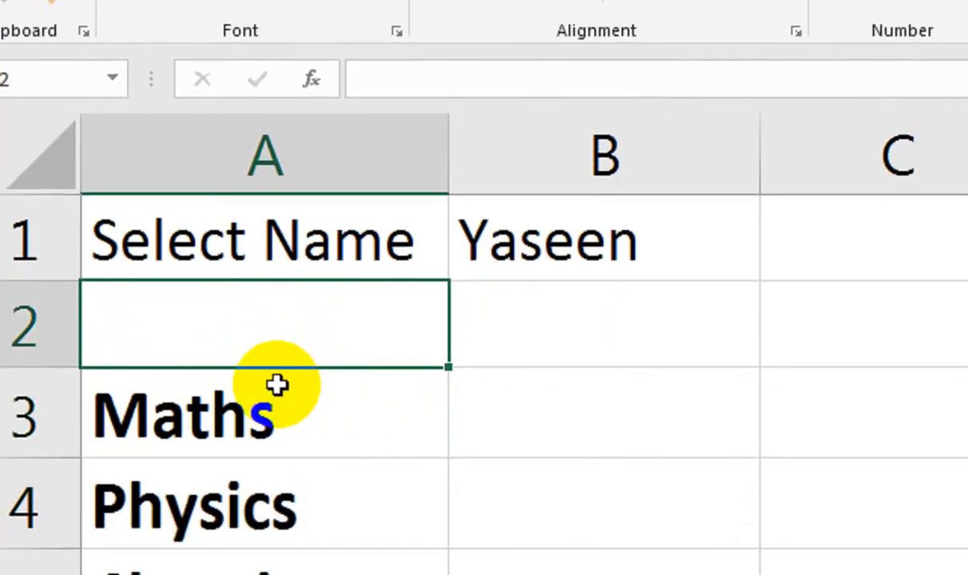
type("Subject")
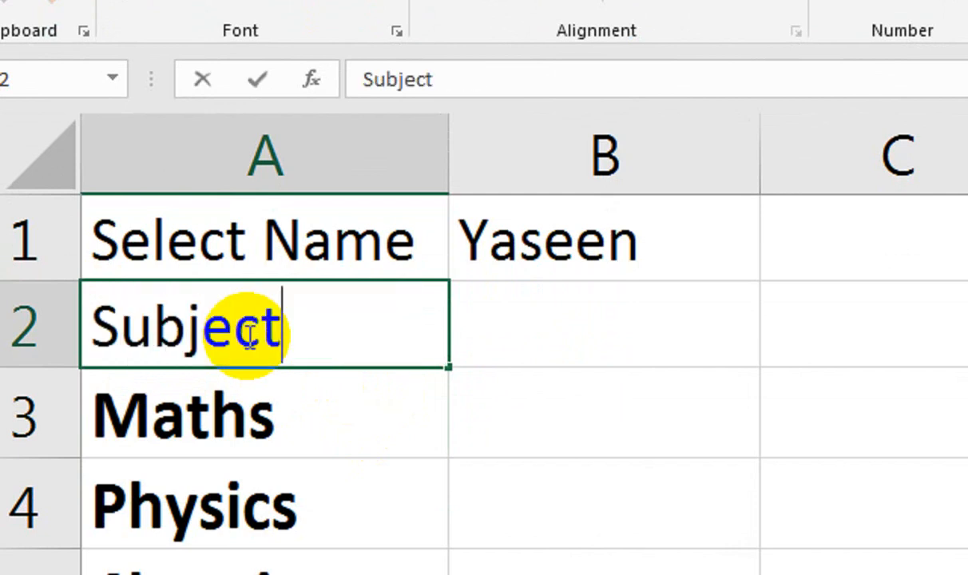
key("Tab")
left_click(268, 328)
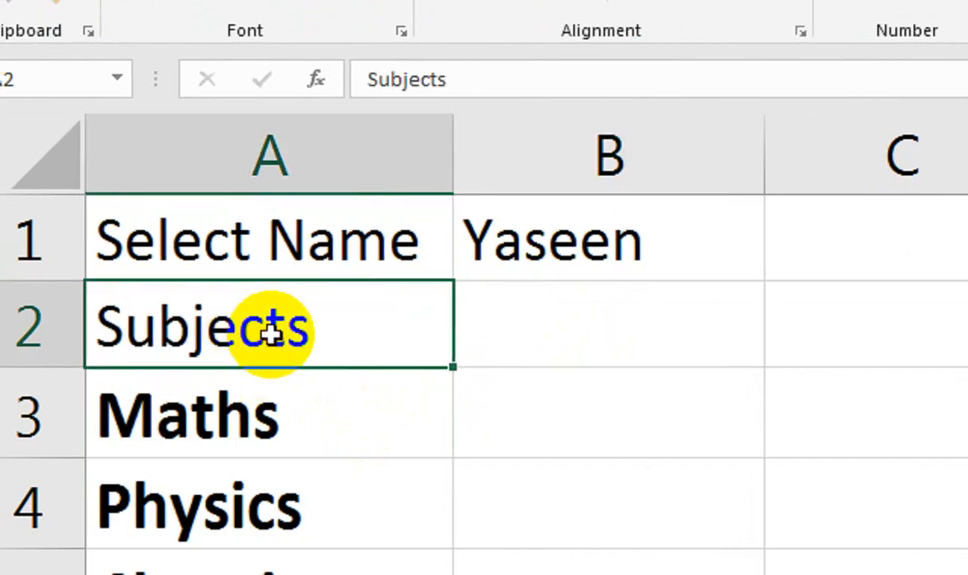
left_click(554, 352)
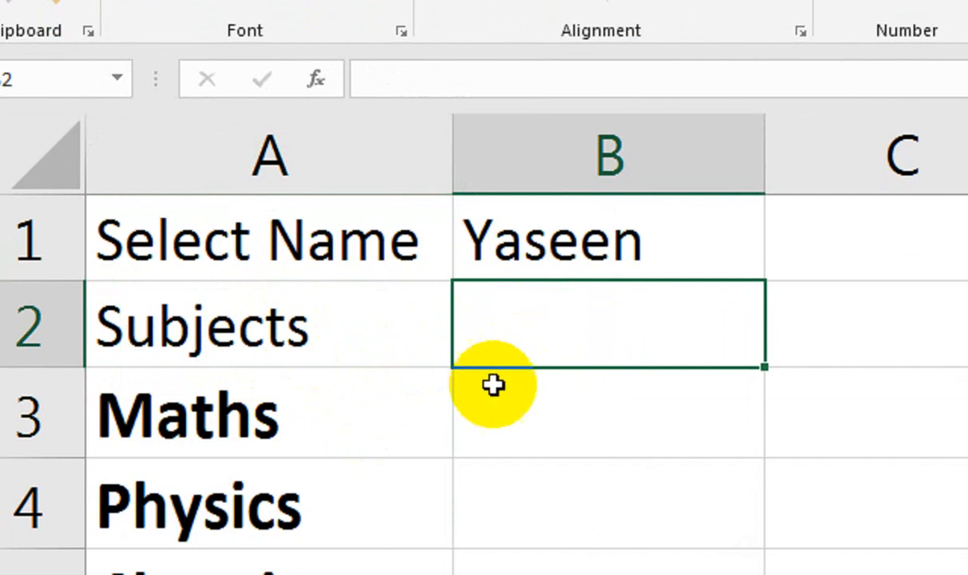
double_click(381, 341)
key("Tab")
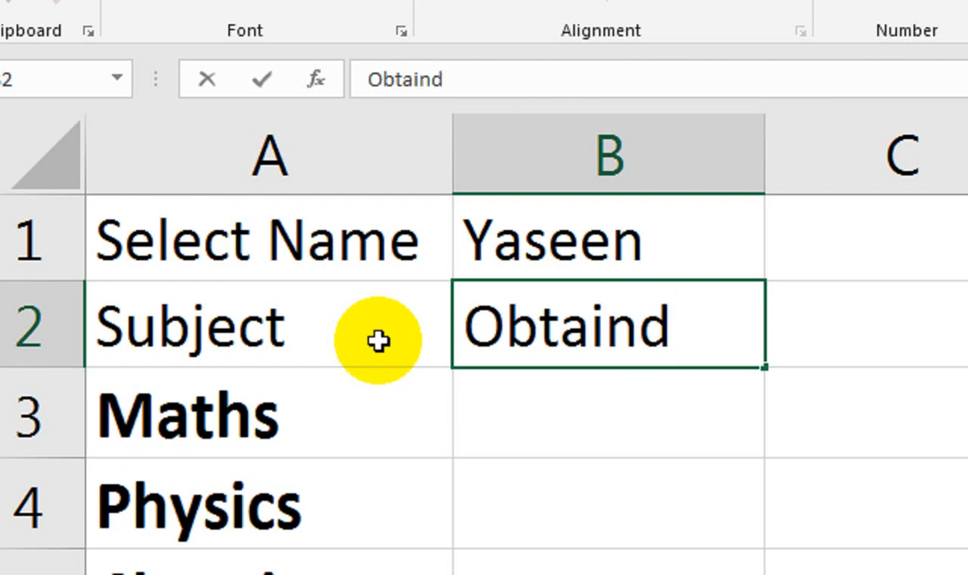
Enter the heading Obtained Marks on two lines in cell B2
type("Obtaind")
key("alt+Return")
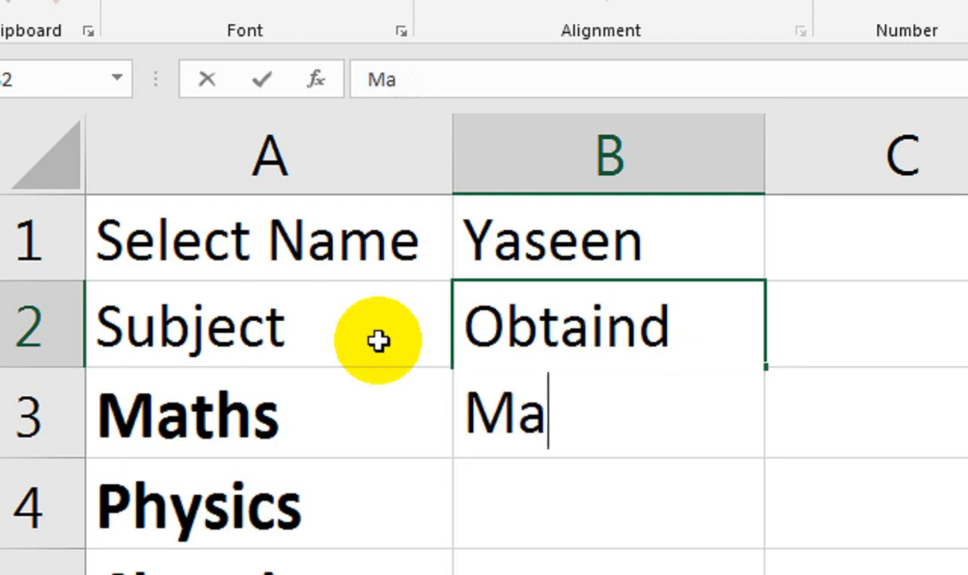
type("Marks")
key("Tab")
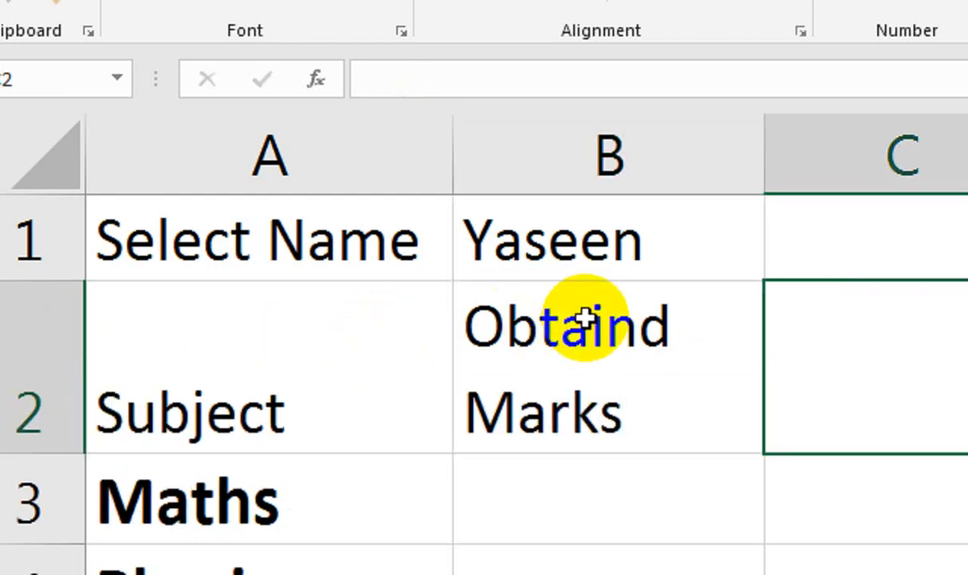
double_click(651, 330)
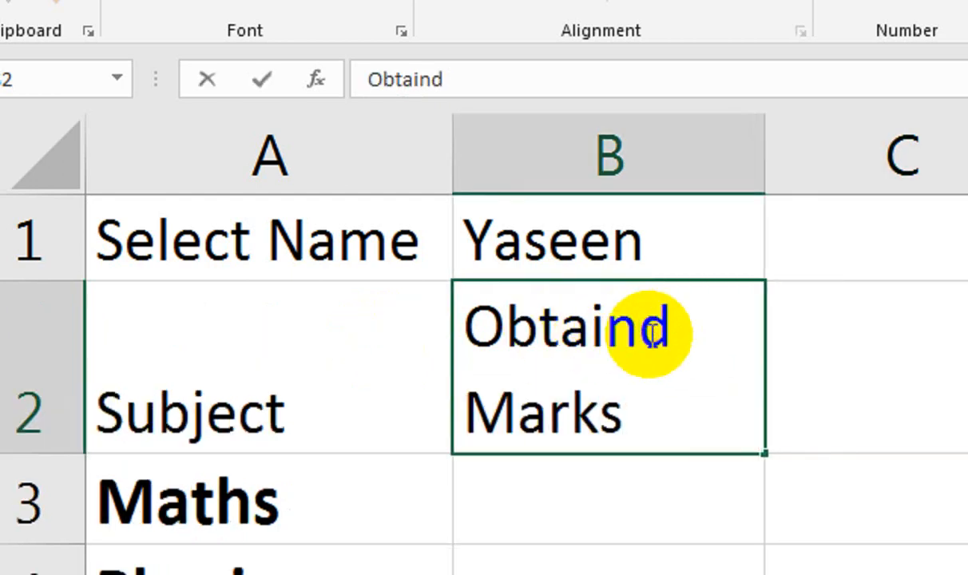
type("e")
Enter the heading Total Marks in cell C2 and wrap its text within the cell
left_click(847, 372)
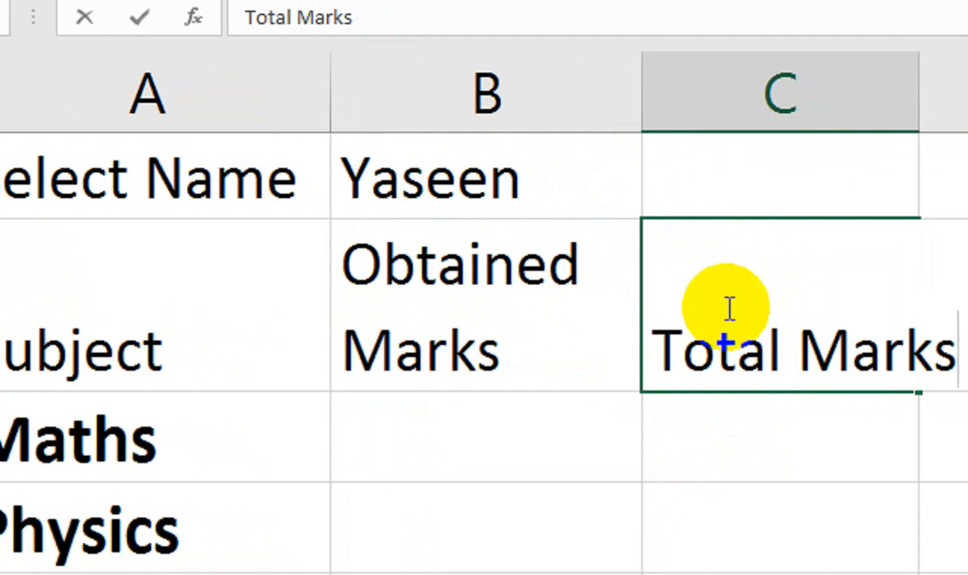
left_click(804, 497)
left_click(792, 351)
left_click(509, 120)
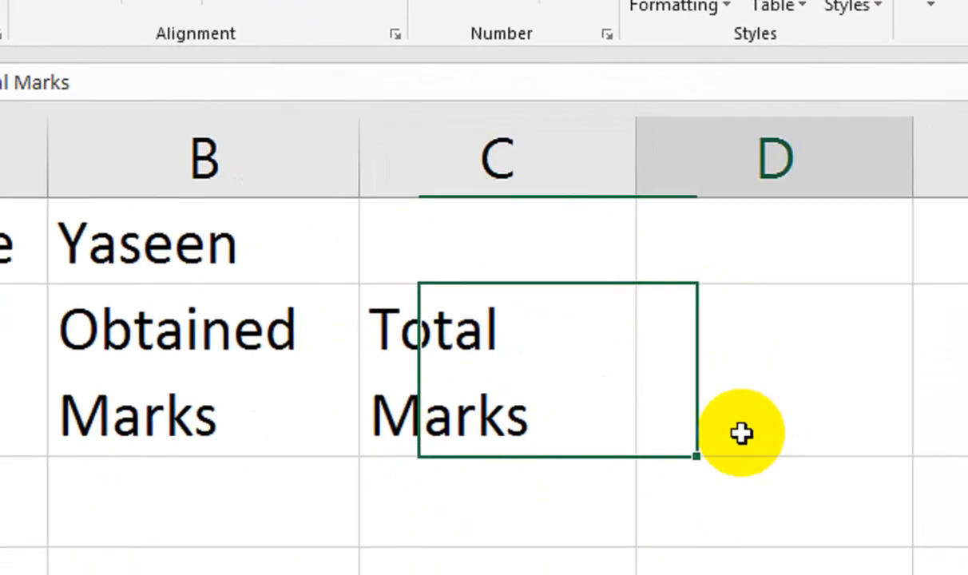
Enter the two-line headings Grade Percentage in D2 and Letter grade in E2, widening column D to fit
left_click(819, 448)
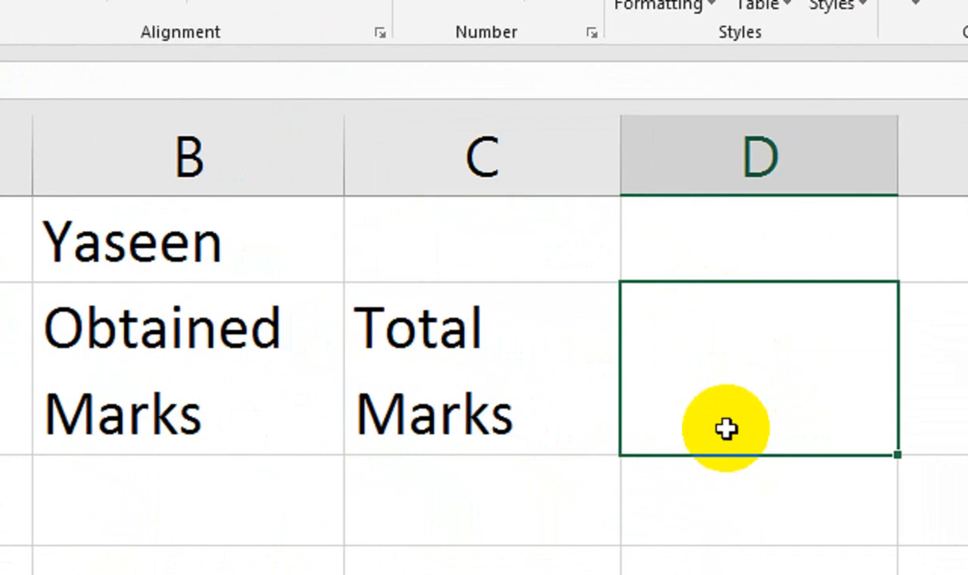
type("Grade Percentage")
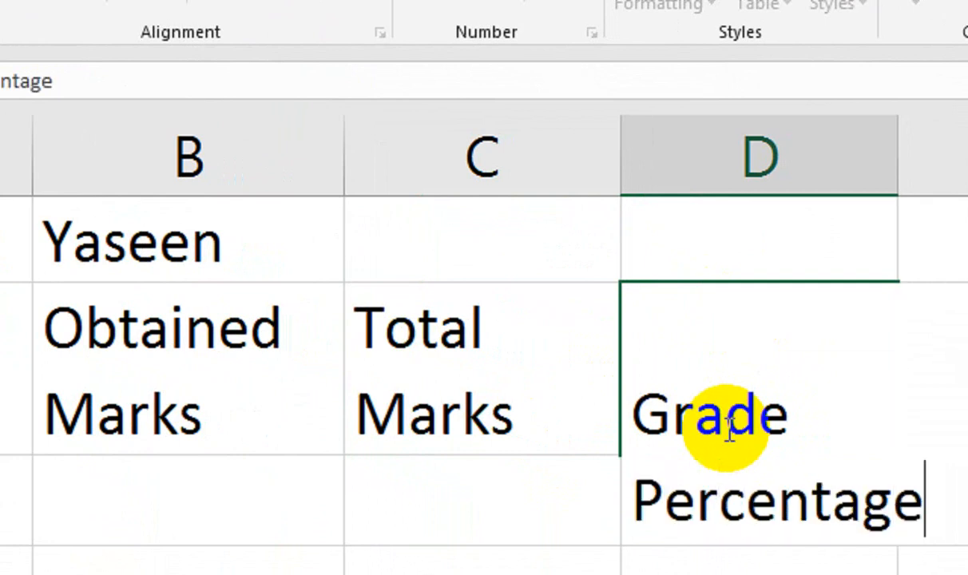
type("s")
key("ctrl+Return")
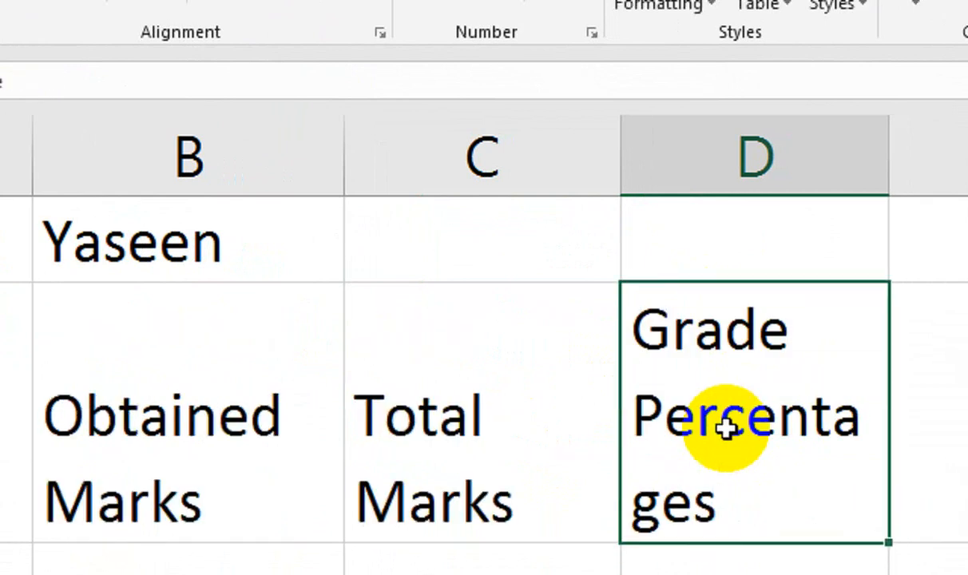
left_click_drag(717, 155, 818, 168)
left_click_drag(747, 167, 746, 168)
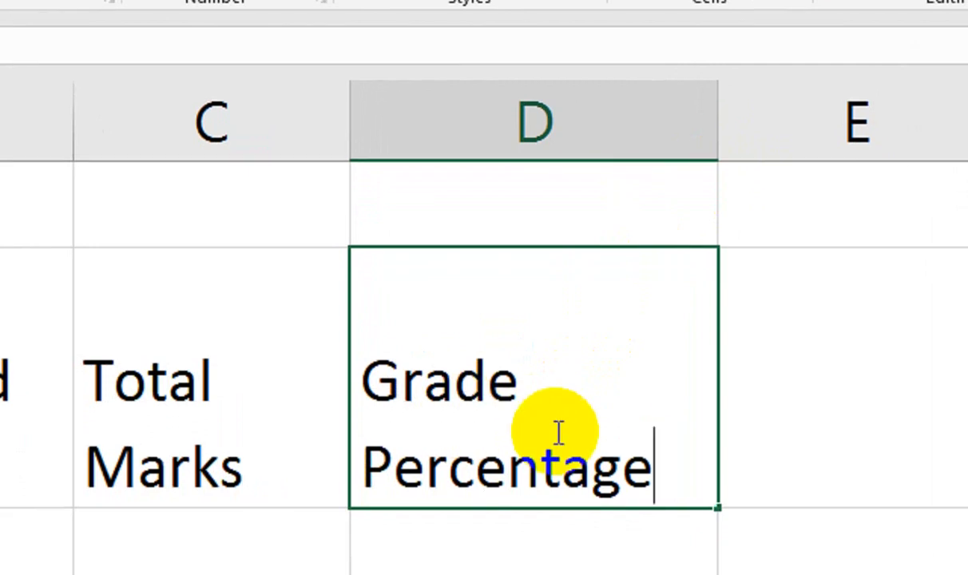
key("Tab")
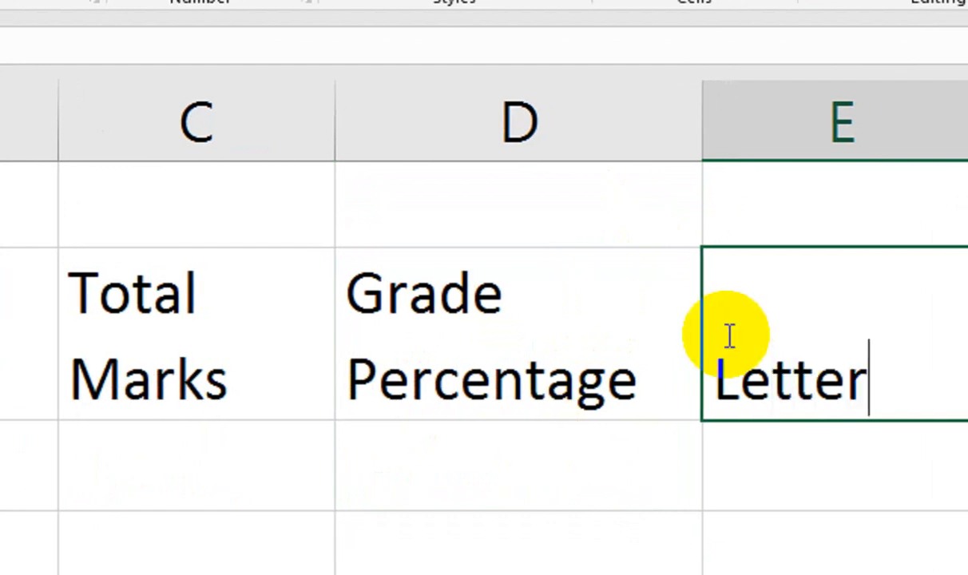
key("Return")
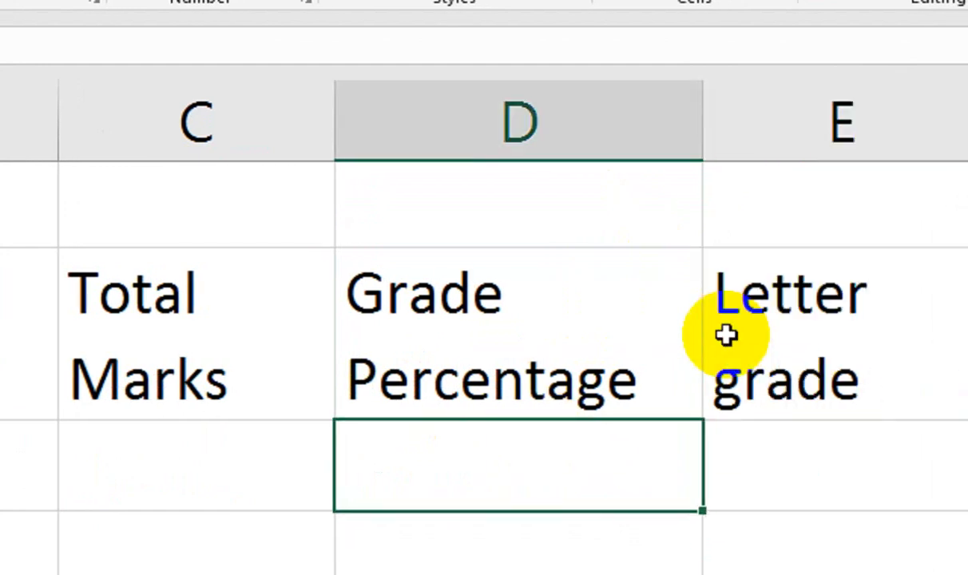
Center the headings in A2:E2 horizontally and vertically and make them bold
left_click_drag(794, 276, 190, 304)
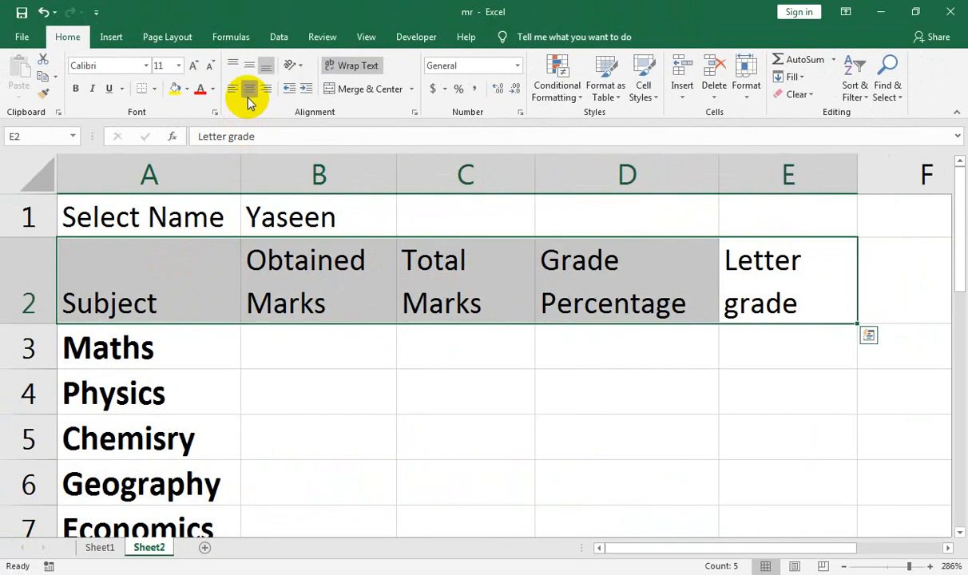
left_click(248, 89)
left_click(249, 65)
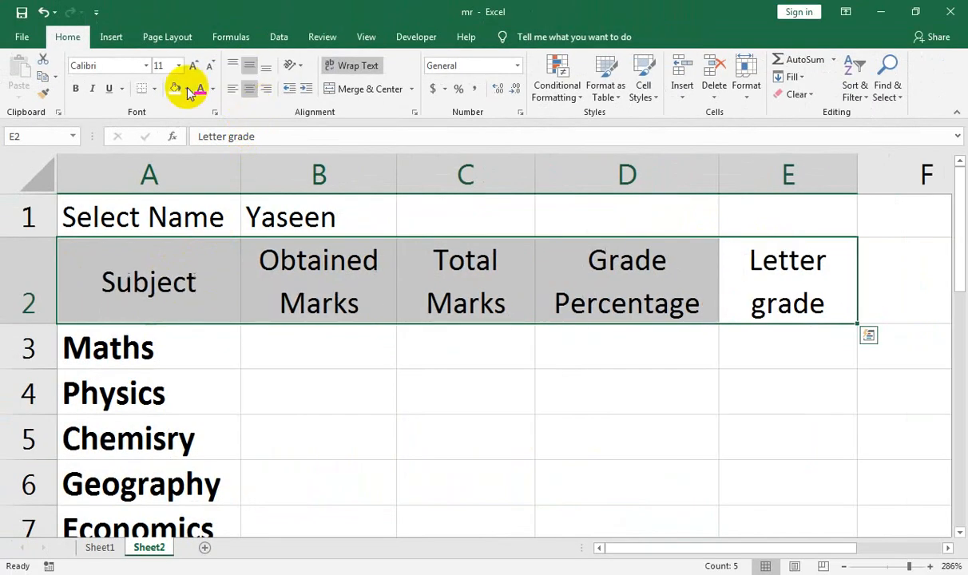
left_click(81, 92)
Remove the bold formatting from the subject names in A3:A7
left_click_drag(198, 344, 172, 523)
scroll(130, 264, "down", 1)
left_click(75, 89)
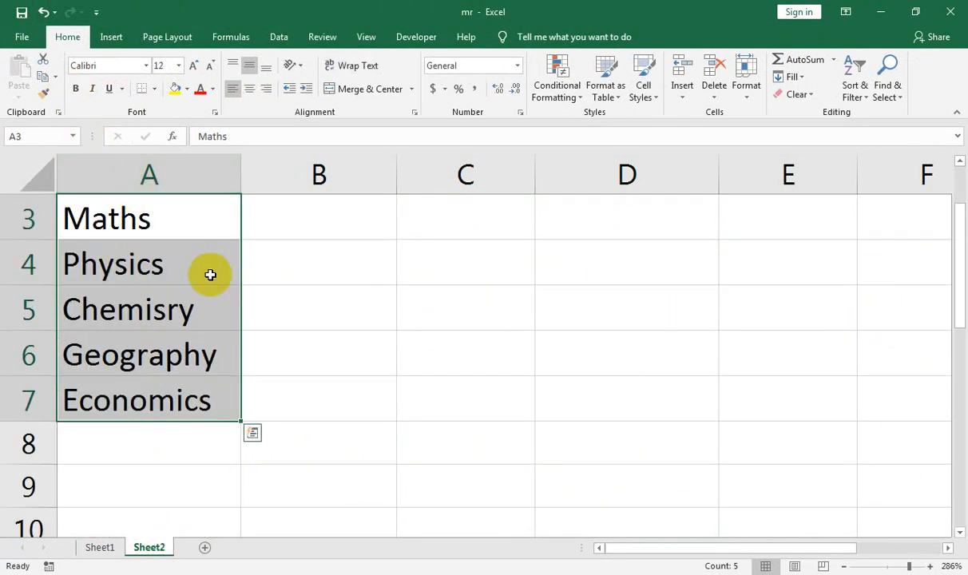
scroll(210, 274, "up", 1)
Start a VLOOKUP formula in B3 with the absolute reference $B$1 as its lookup value
left_click(309, 352)
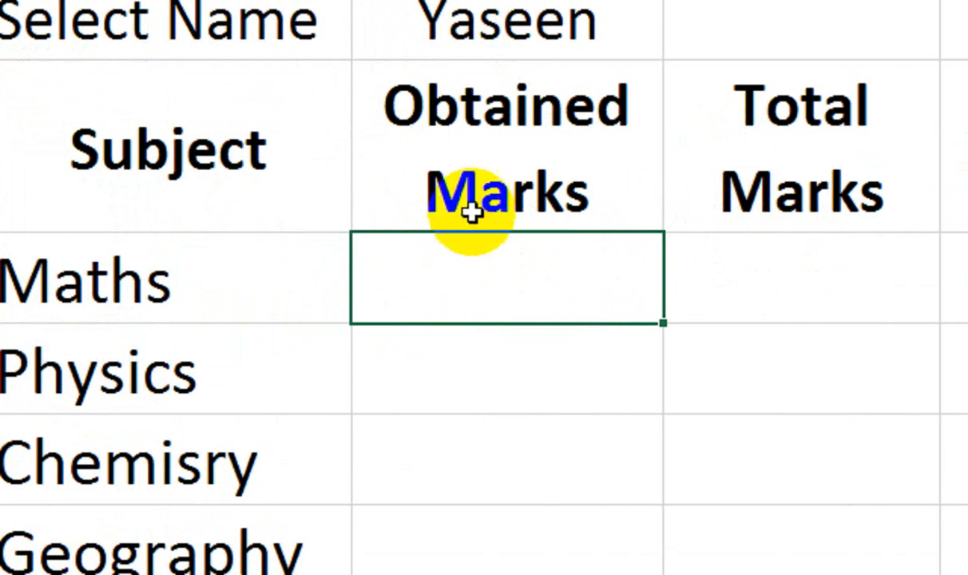
type("=vl")
double_click(460, 435)
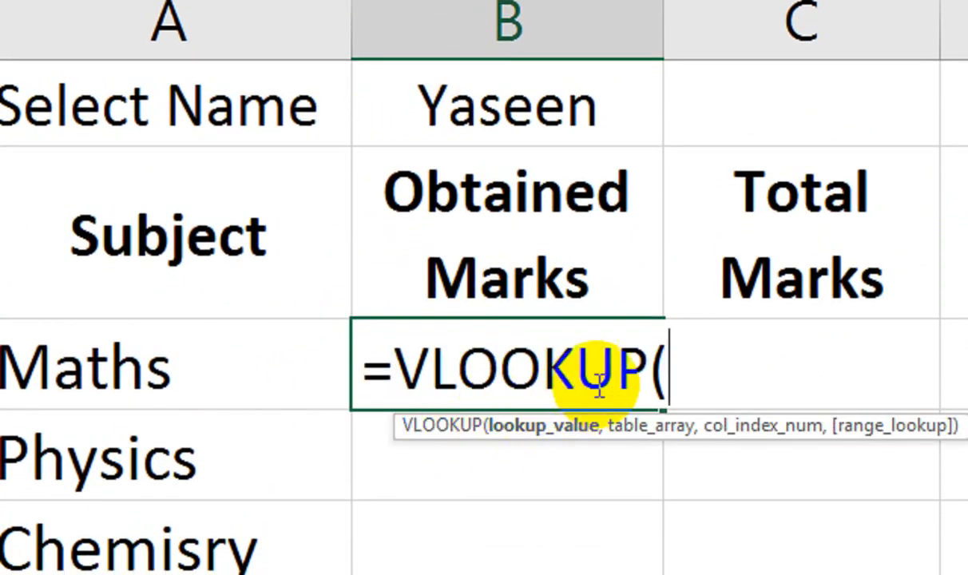
left_click(503, 128)
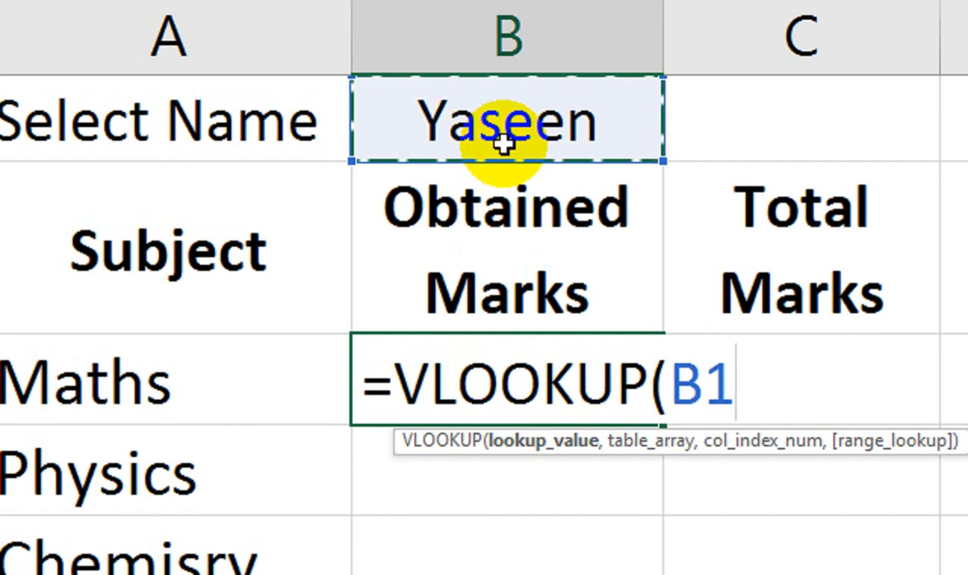
key("F4")
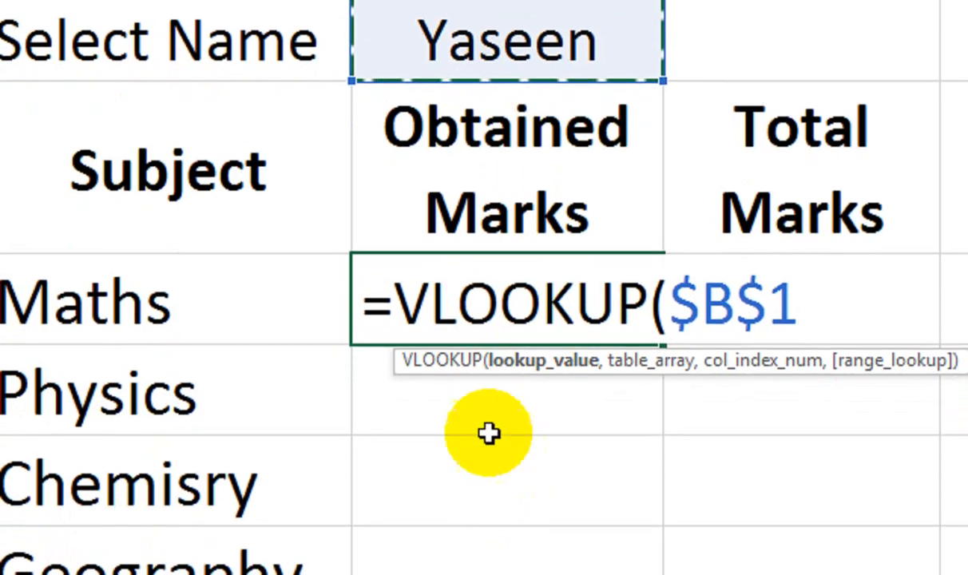
type(",")
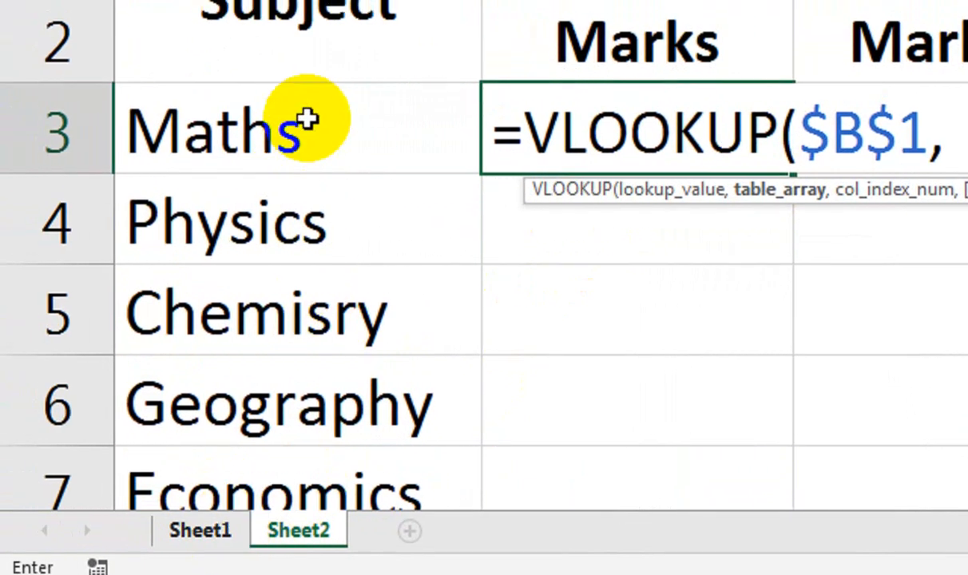
Set the VLOOKUP table array to the absolute range Sheet1!$B$2:$G$10
left_click(200, 531)
left_click_drag(183, 137, 774, 500)
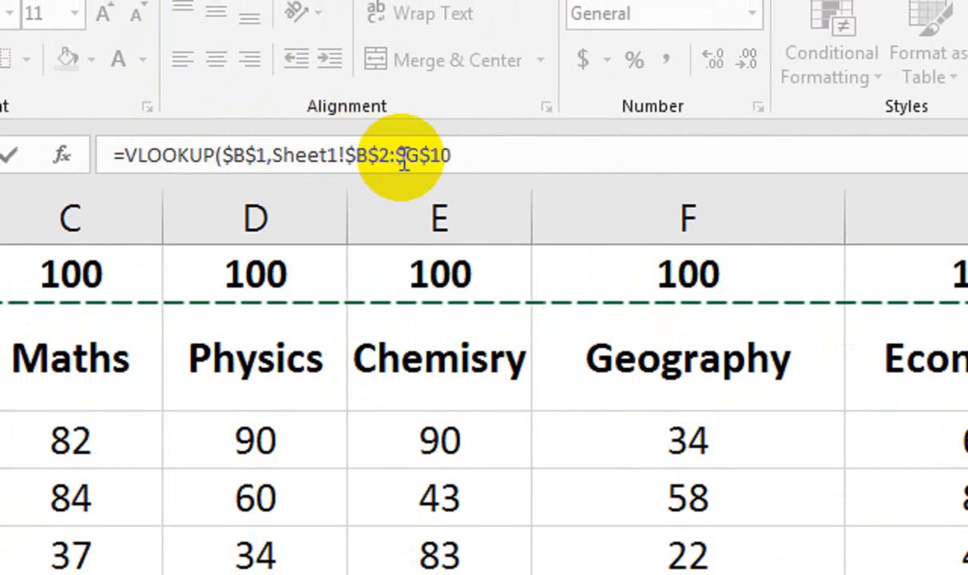
left_click(512, 160)
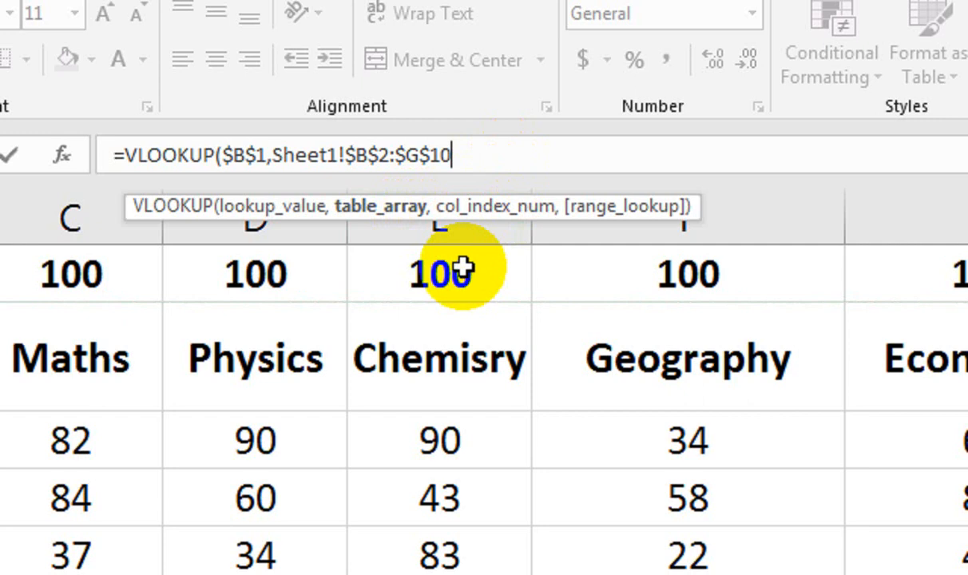
Nest a MATCH function as the VLOOKUP column index, with Sheet2!A3 as its lookup value
type(",mat")
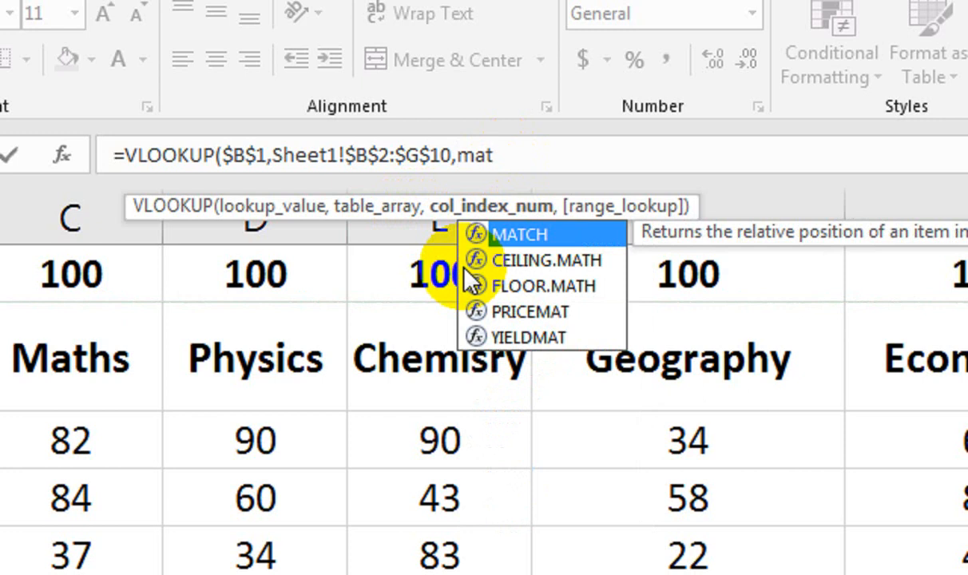
key("Tab")
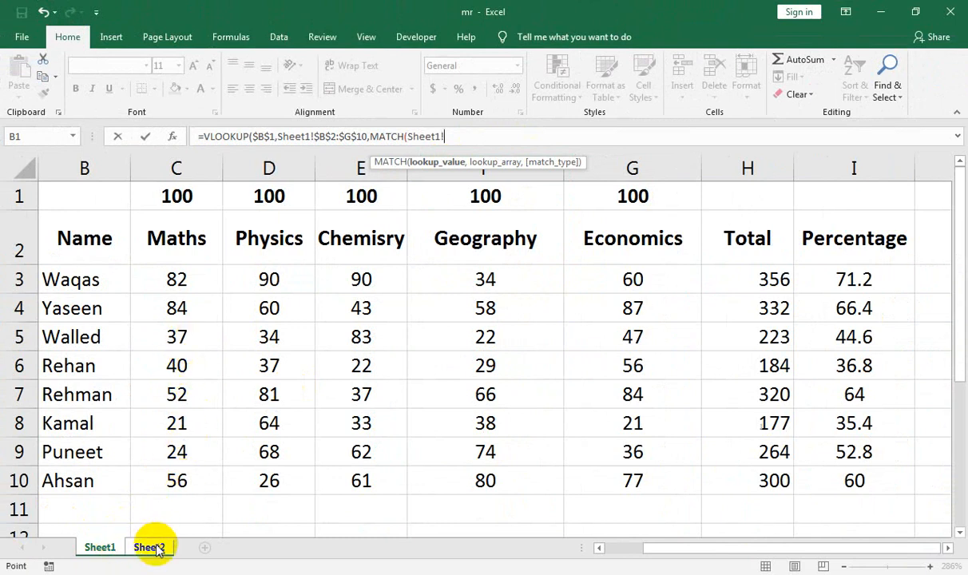
left_click(150, 548)
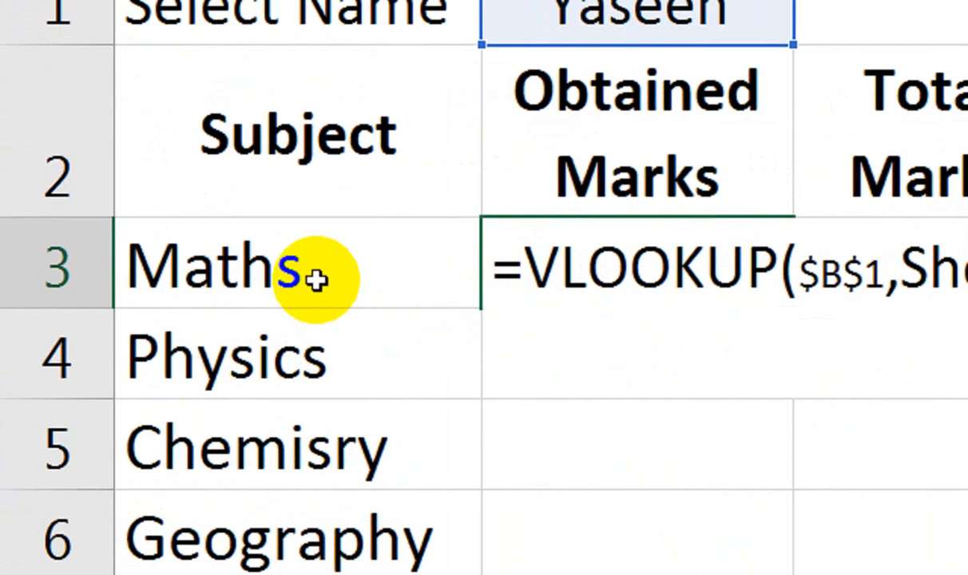
left_click(164, 346)
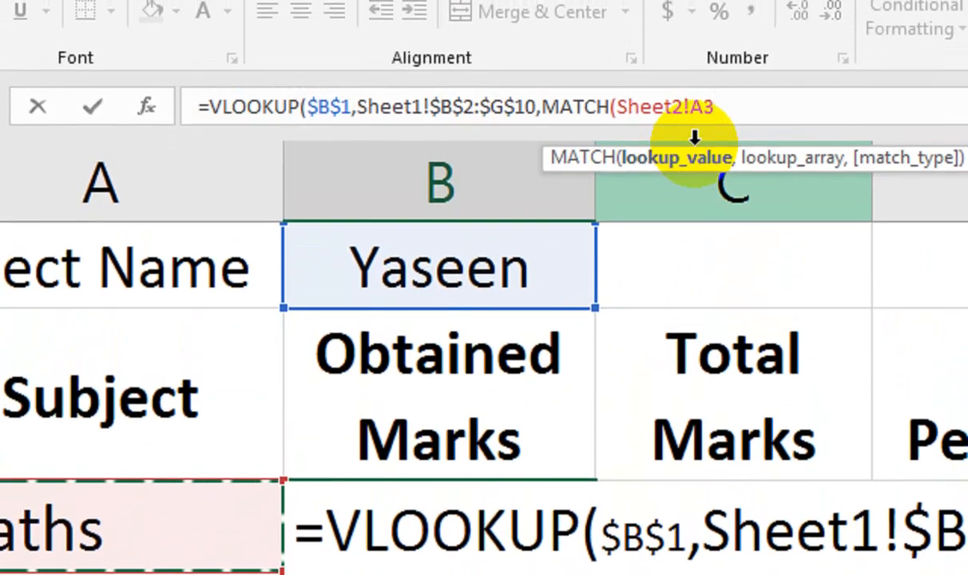
type(",")
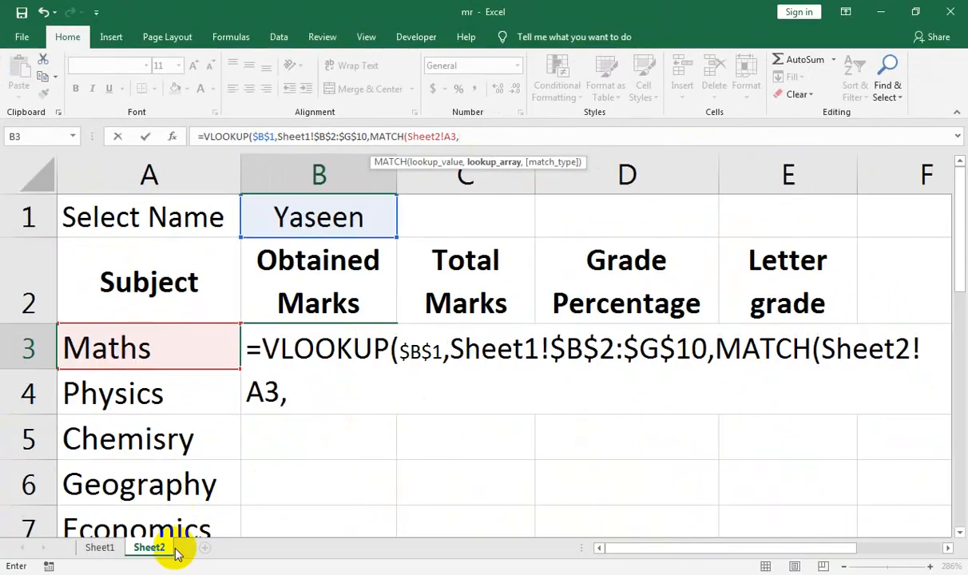
Set the MATCH lookup array to the absolute range Sheet1!$B$2:$G$2 with match type 0 and close the MATCH function
left_click(100, 547)
left_click_drag(104, 237, 575, 240)
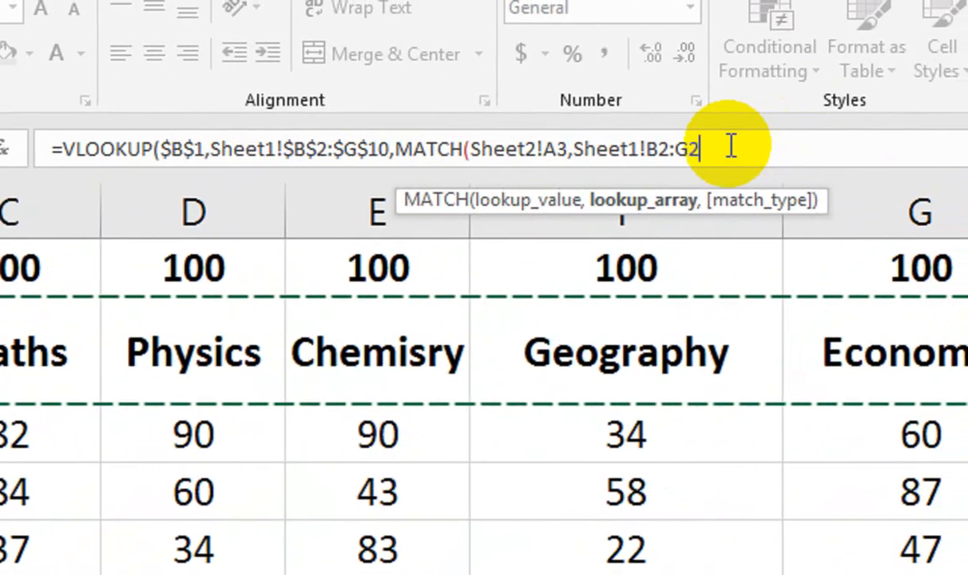
key("F4")
type(",")
key("Down")
key("Tab")
type(")")
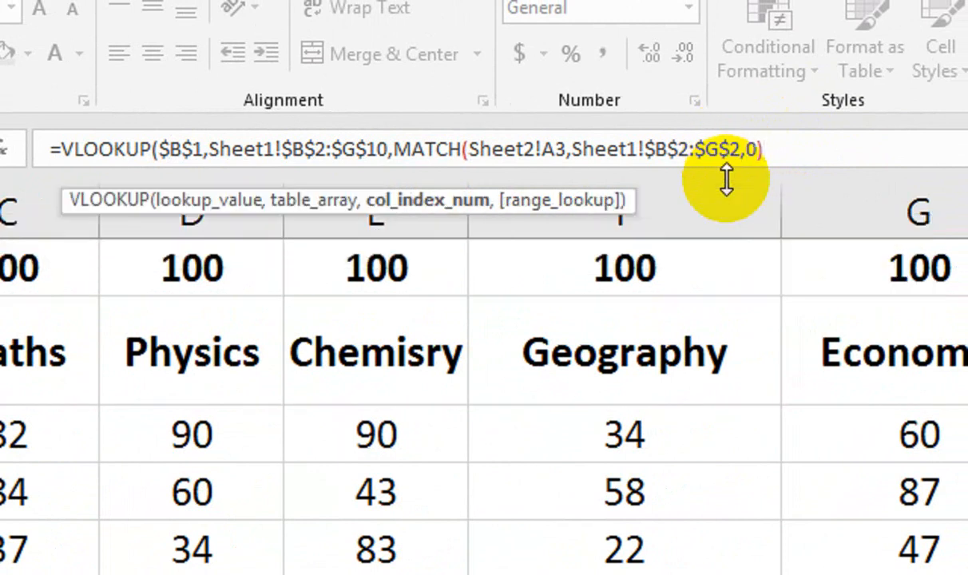
Finish the VLOOKUP formula in B3 with FALSE as the range lookup
type(",")
key("Down")
key("Tab")
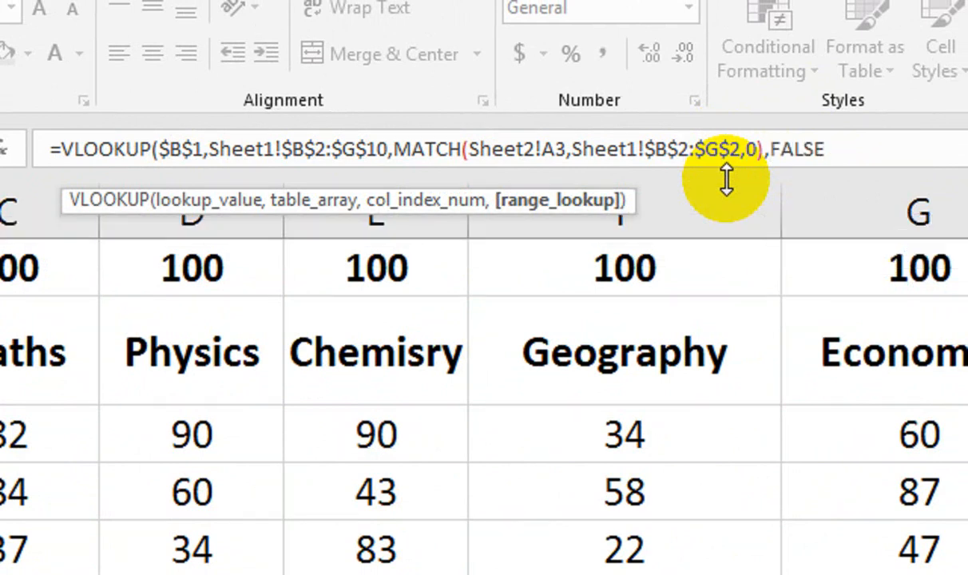
type(")")
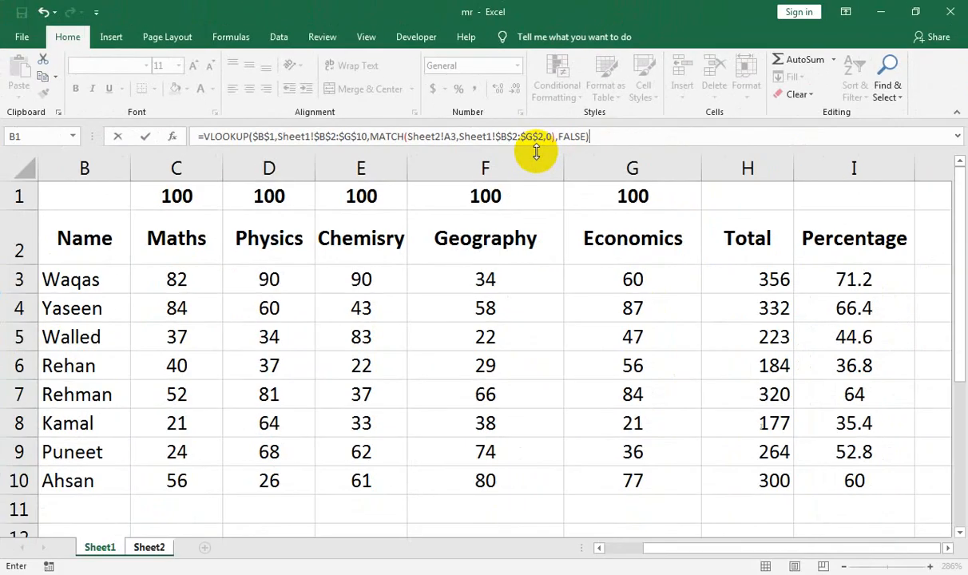
key("Return")
left_click(352, 327)
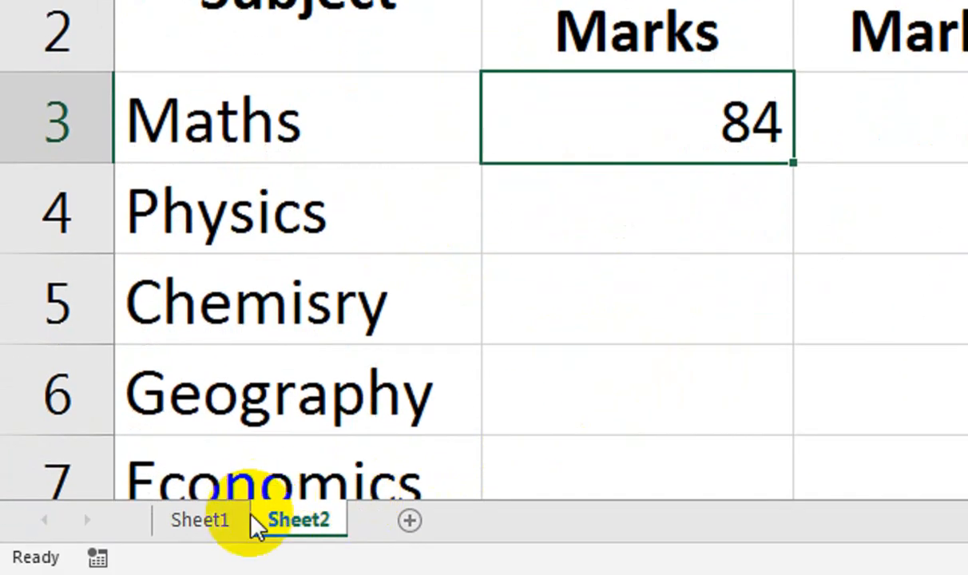
Check the looked-up Maths mark against the selected student's row on Sheet1
left_click(234, 520)
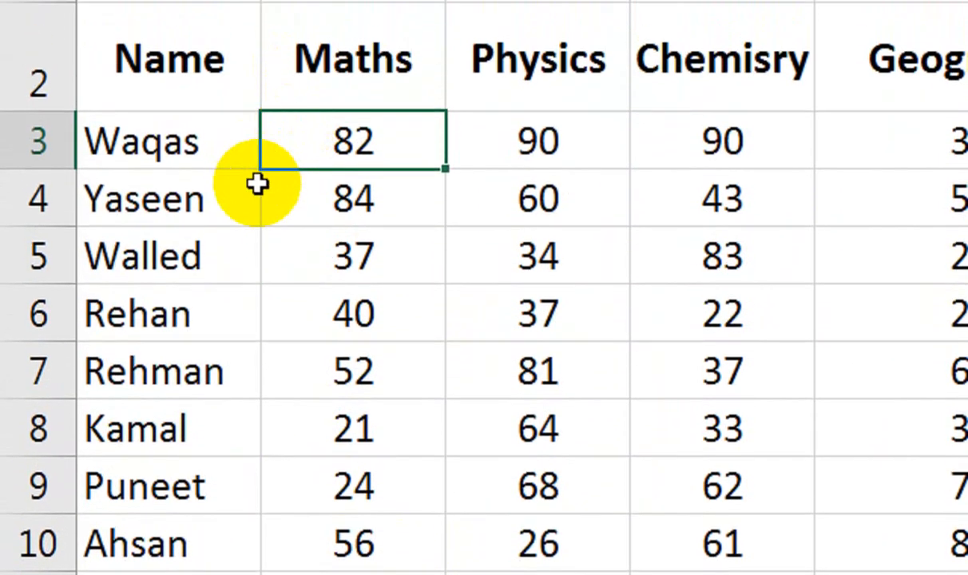
left_click(254, 192)
left_click(357, 211)
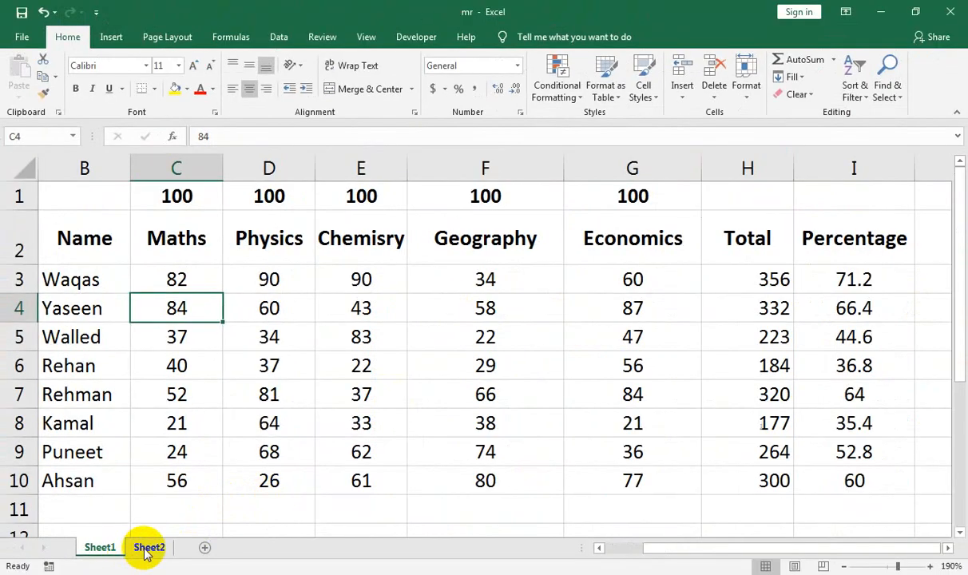
Fill the lookup formula from B3 on Sheet2 down to B7 for the remaining subjects
left_click(146, 548)
left_click_drag(395, 368, 395, 499)
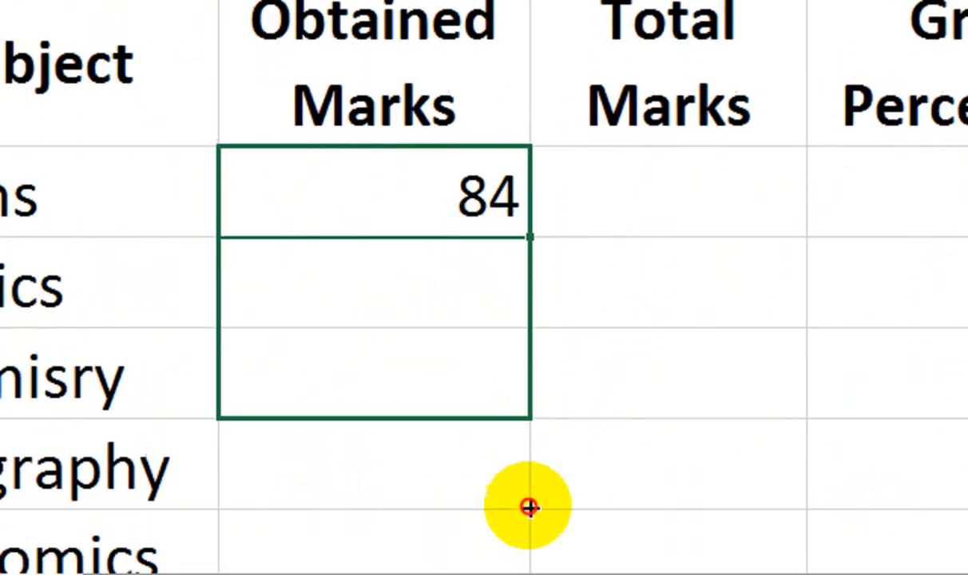
left_click_drag(528, 508, 553, 239)
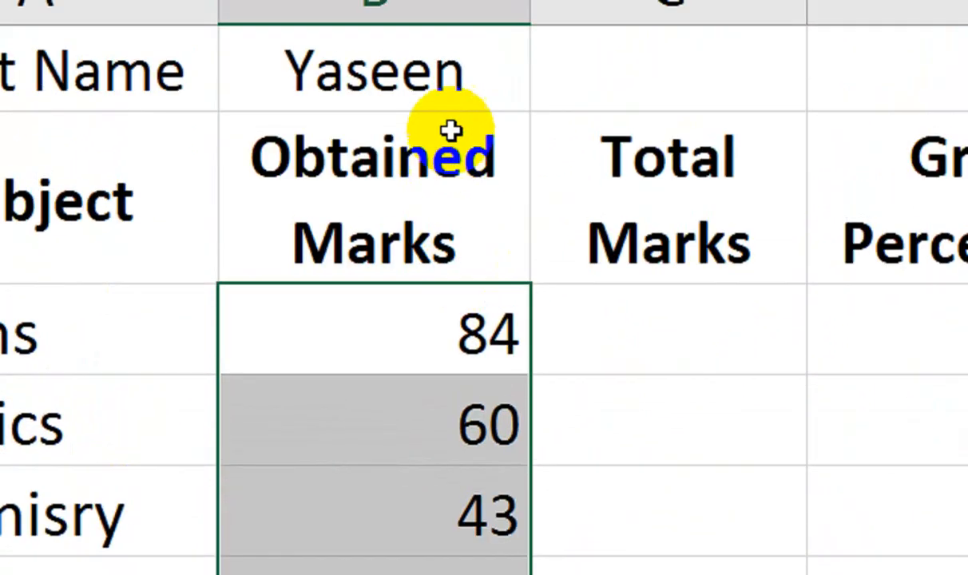
Choose the first student in the B1 drop-down list and center the obtained marks in B3:B7
left_click(503, 143)
left_click(543, 161)
left_click(499, 214)
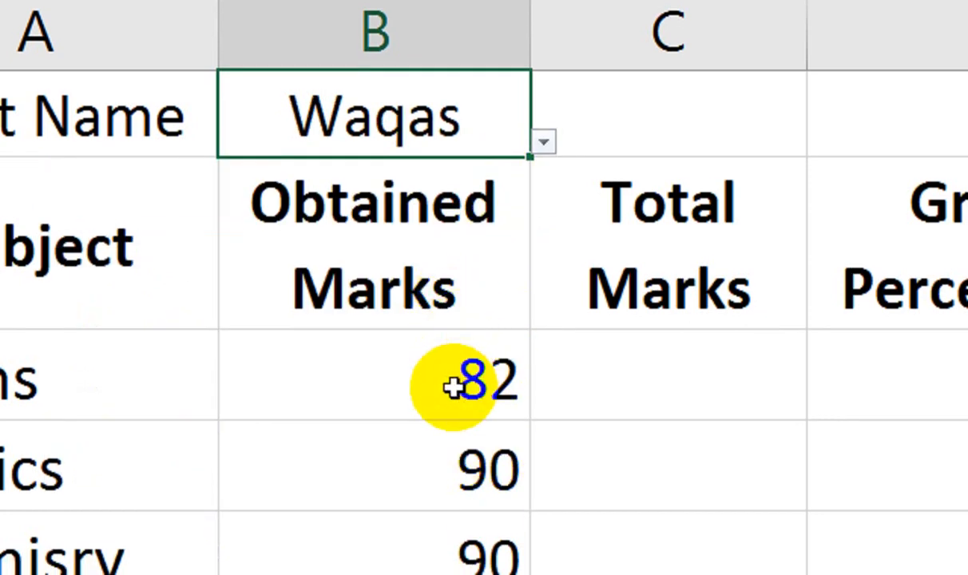
left_click_drag(452, 388, 435, 449)
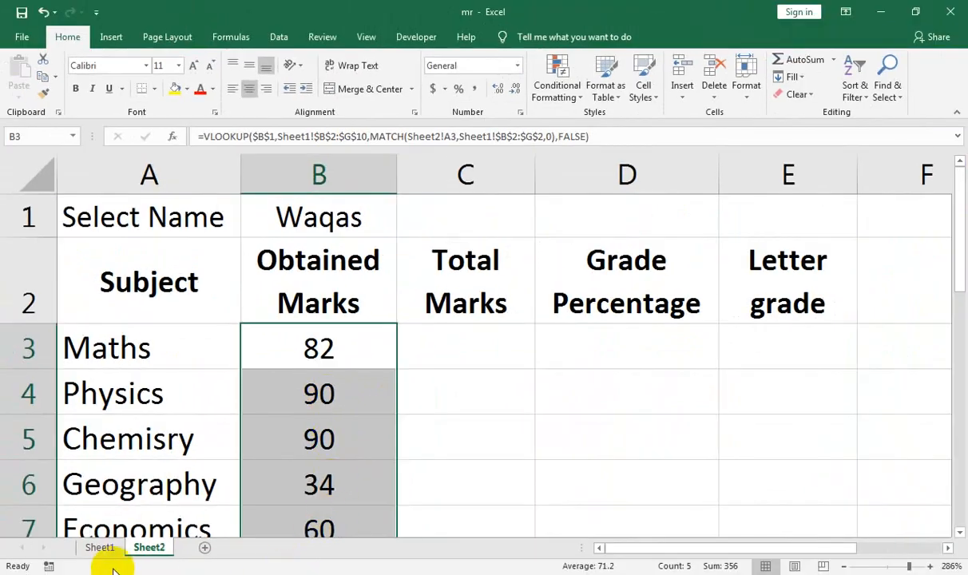
Fill C3:C7 of the Total Marks column on Sheet2 with 100 and center the values
left_click(100, 548)
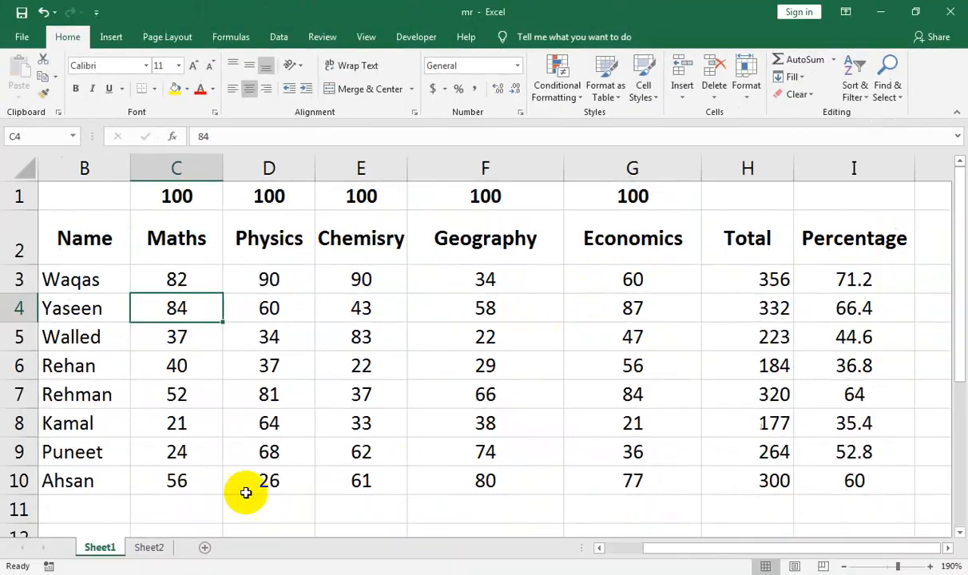
left_click(156, 548)
left_click(488, 342)
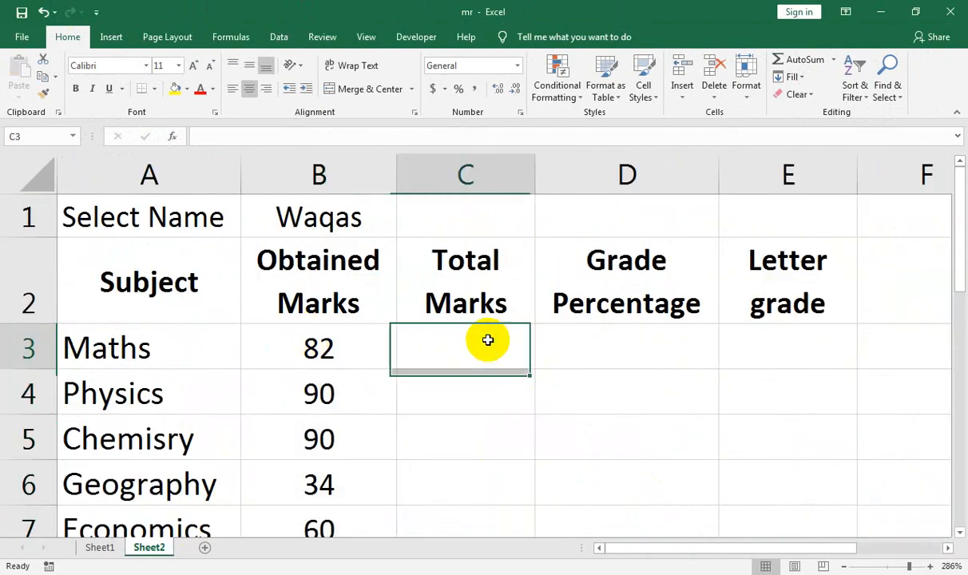
type("100")
key("Return")
key("Up")
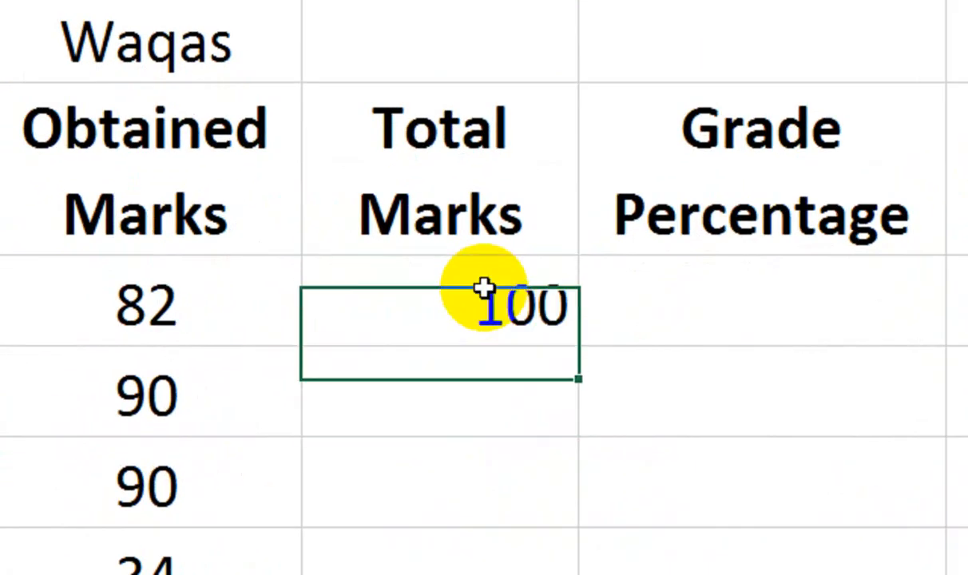
key("shift+Down")
key("shift+Down")
key("shift+Down")
key("shift+Down")
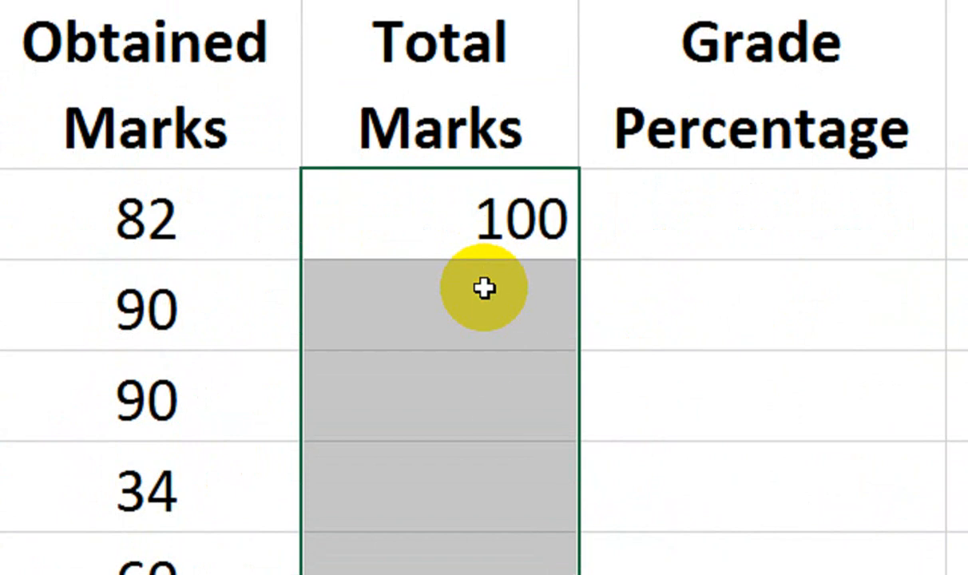
key("ctrl+d")
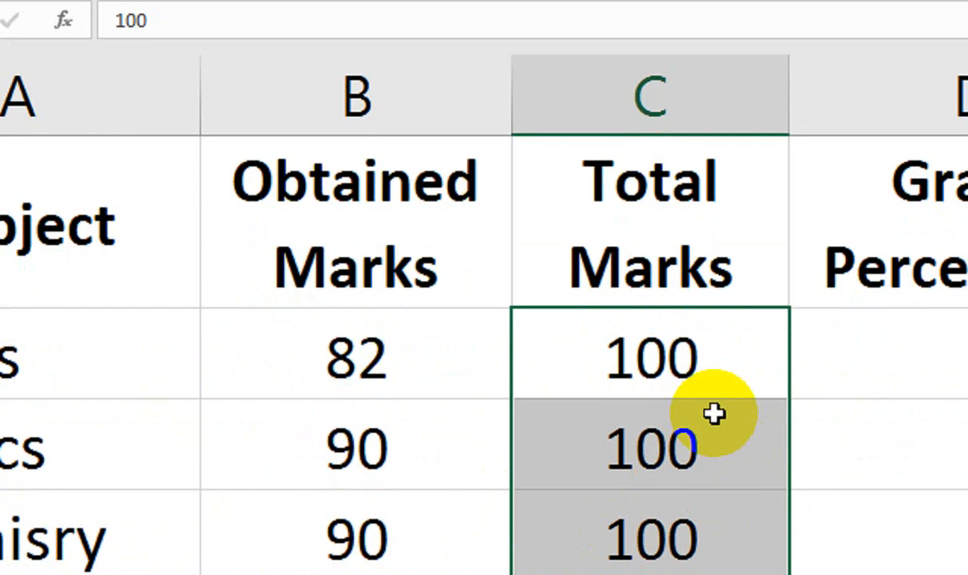
Enter the formula =B3/C3 in D3 to calculate the Maths grade percentage
left_click(913, 361)
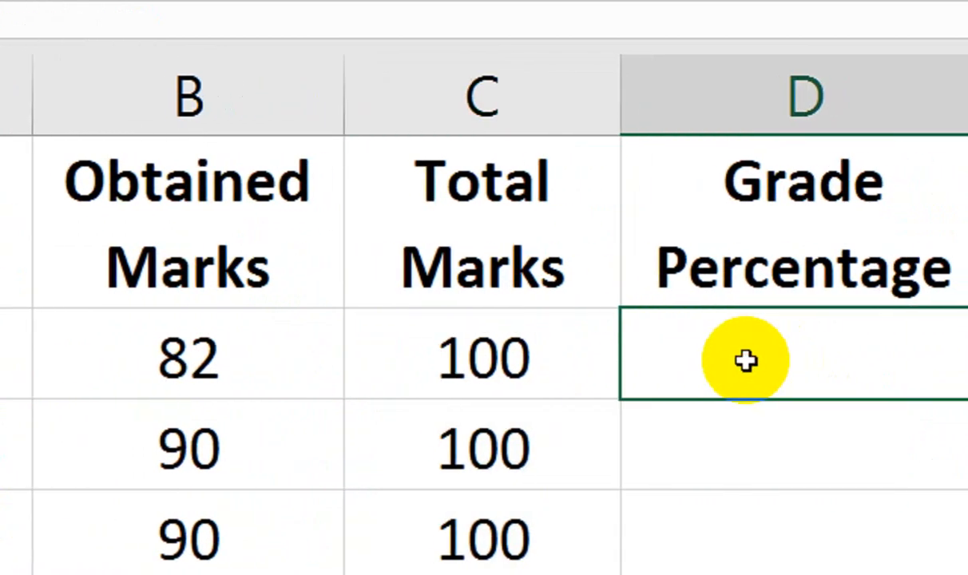
type("=")
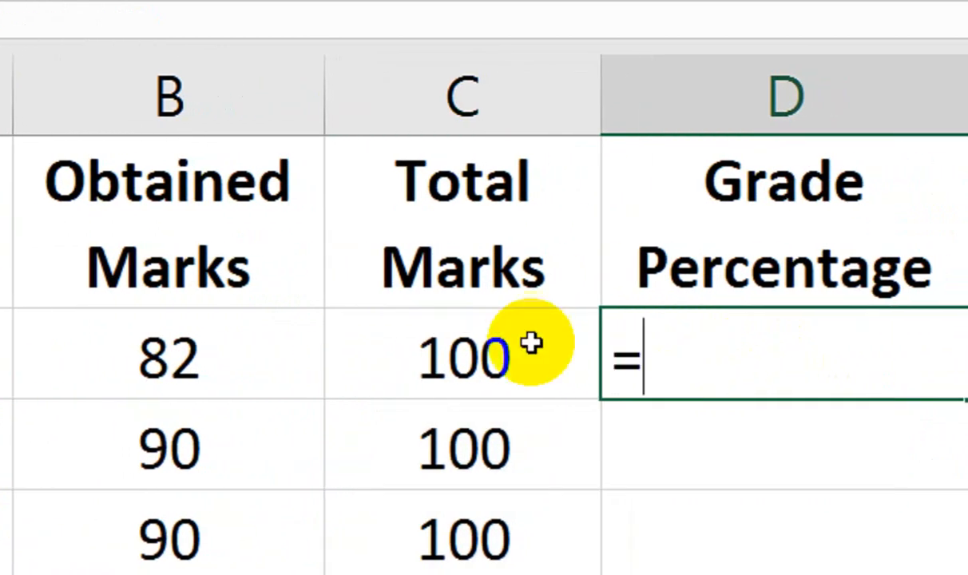
left_click(245, 350)
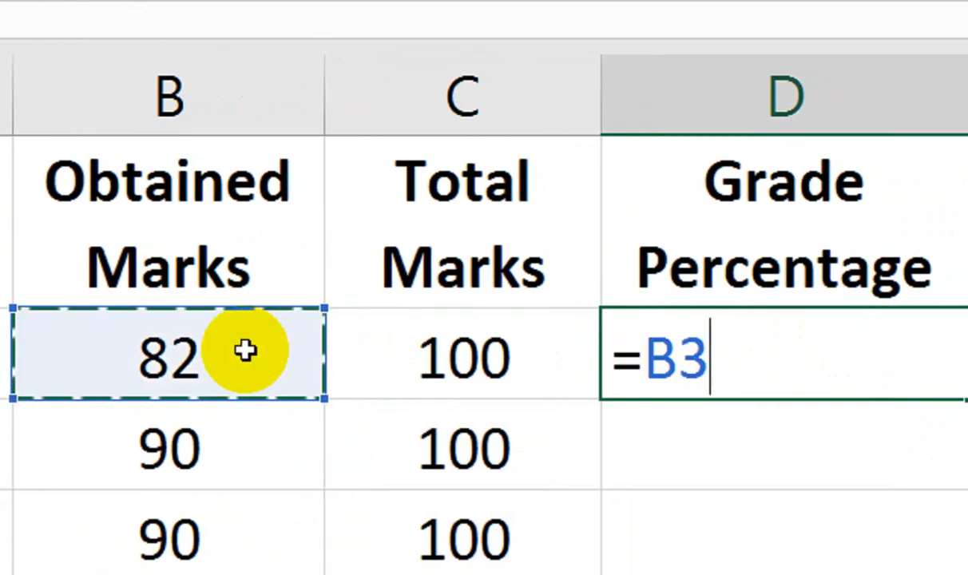
left_click(435, 366)
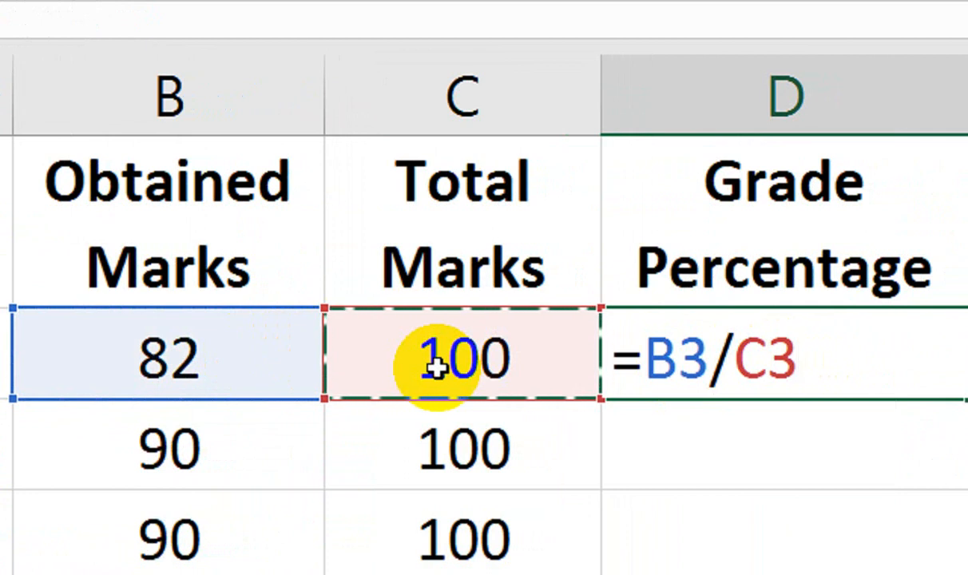
key("Return")
Fill the D3 formula down to D7 and format the results as centered percentages
left_click(807, 360)
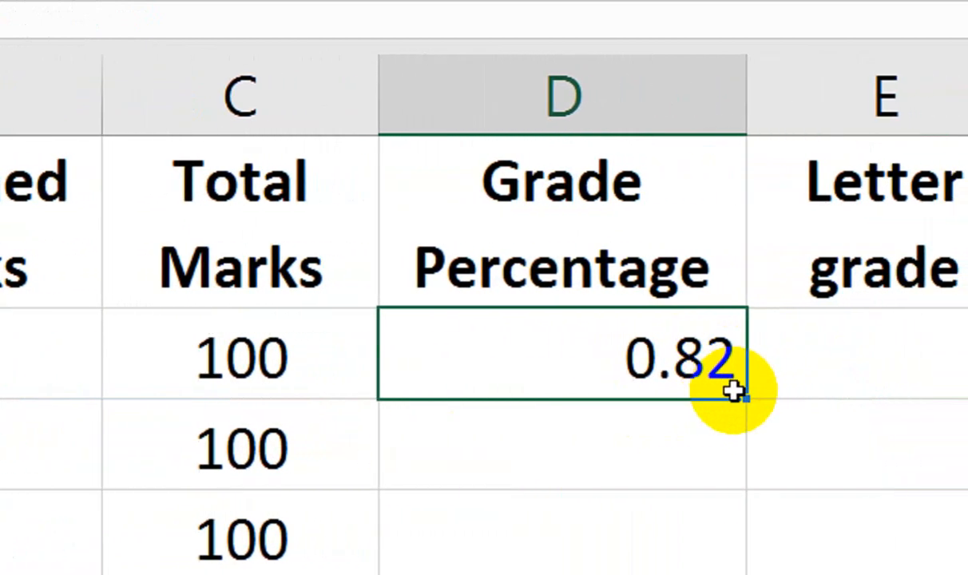
left_click_drag(733, 391, 711, 431)
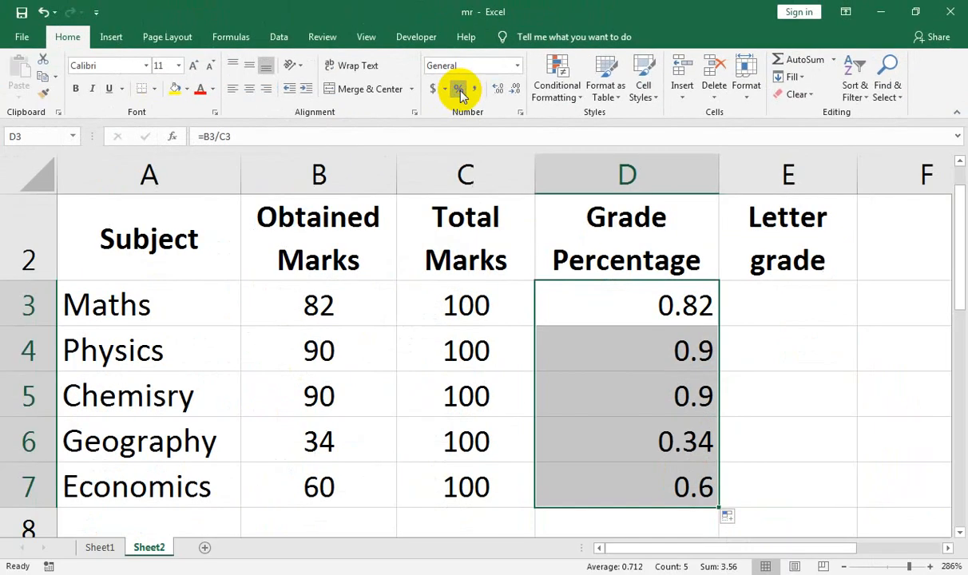
left_click(269, 144)
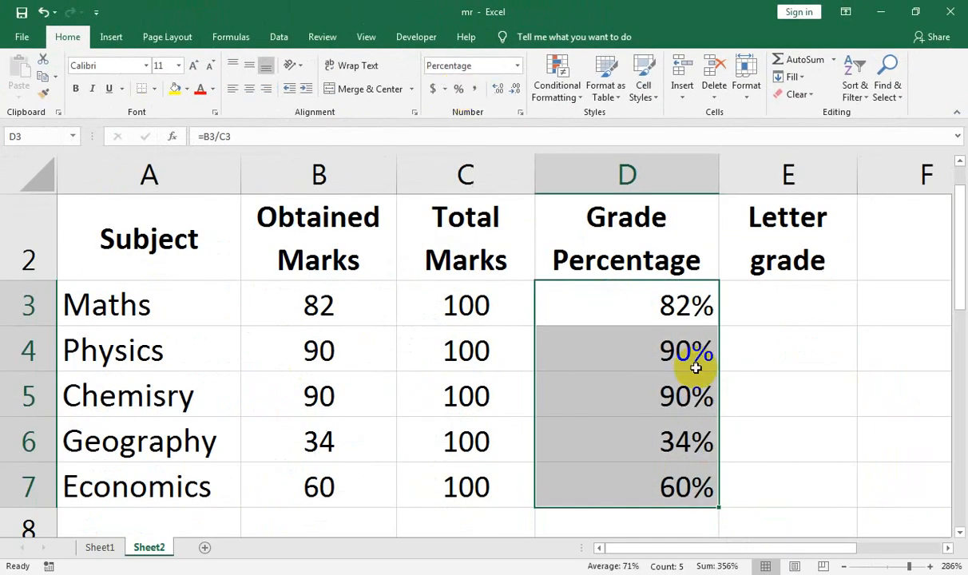
left_click(253, 91)
left_click(633, 300)
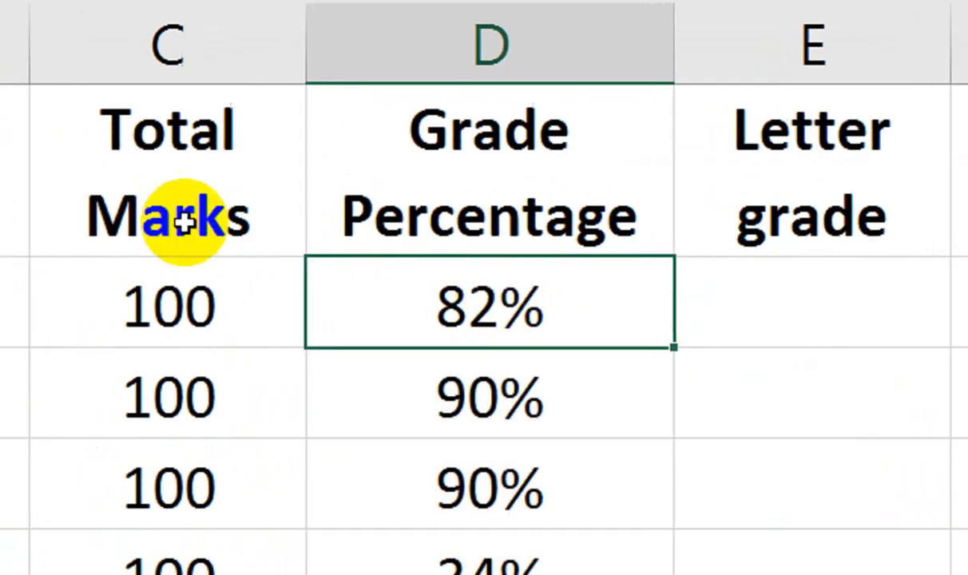
Choose the second student from the drop-down list in B1
scroll(197, 145, "up", 1)
left_click(197, 148)
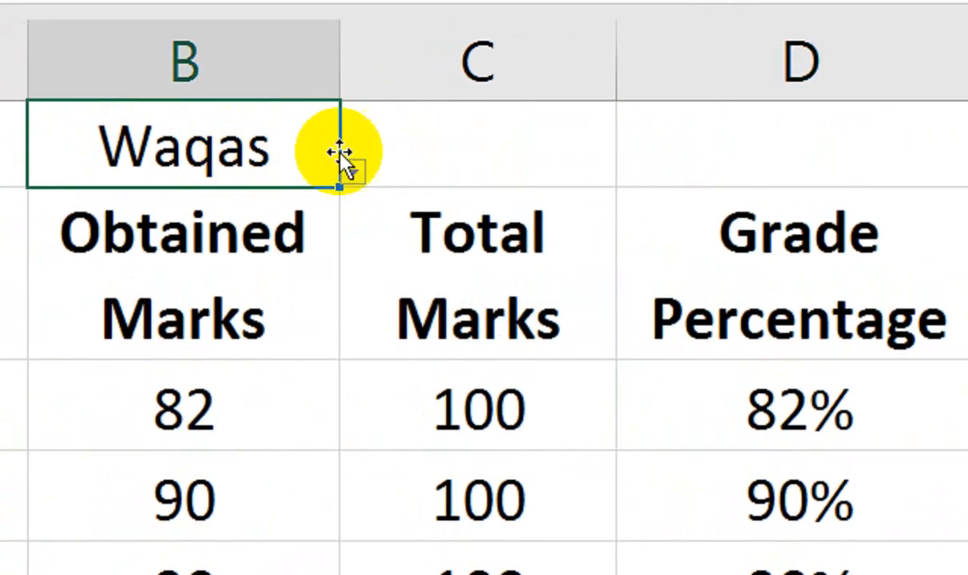
left_click(305, 172)
left_click(296, 272)
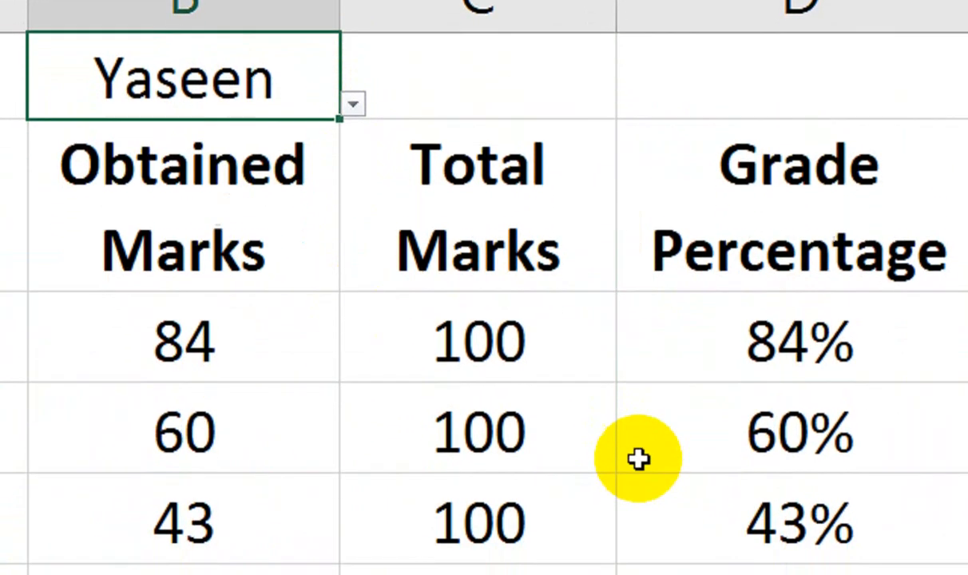